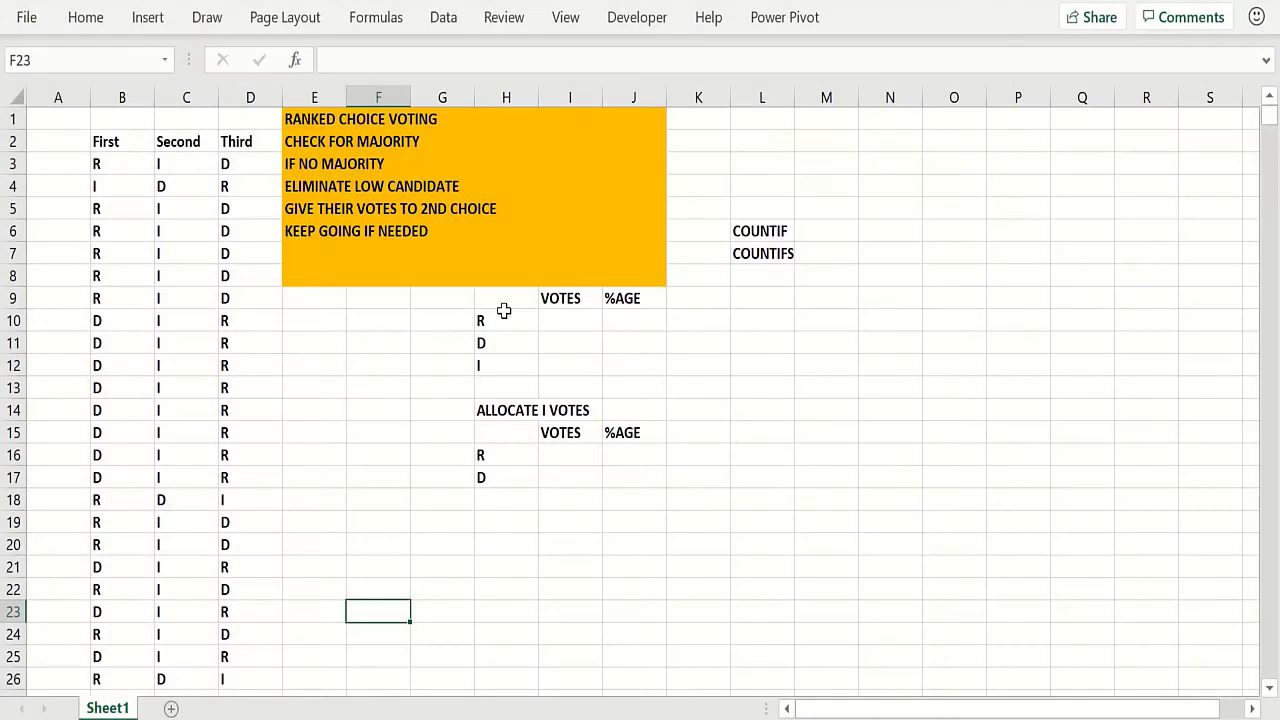
# Examine the ranked-choice rules and the First, Second and Third choice ballots down to the last data row.
pyautogui.click(750, 295)
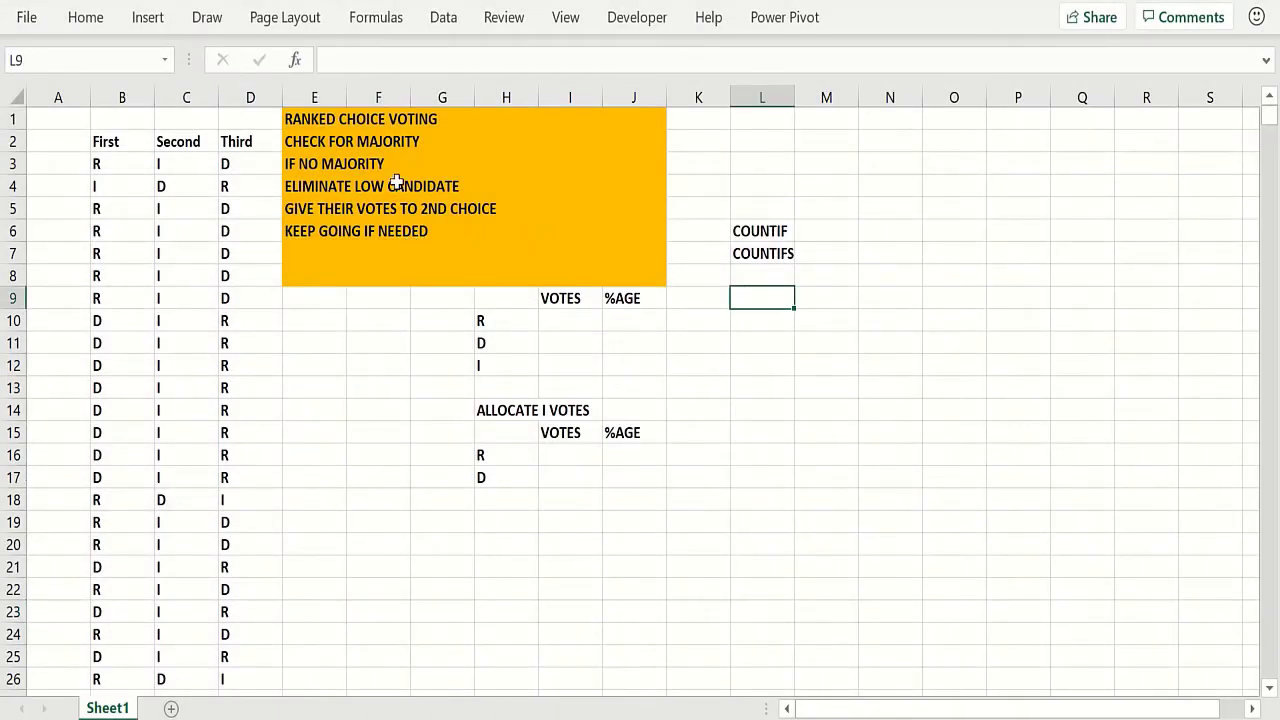
pyautogui.click(457, 140)
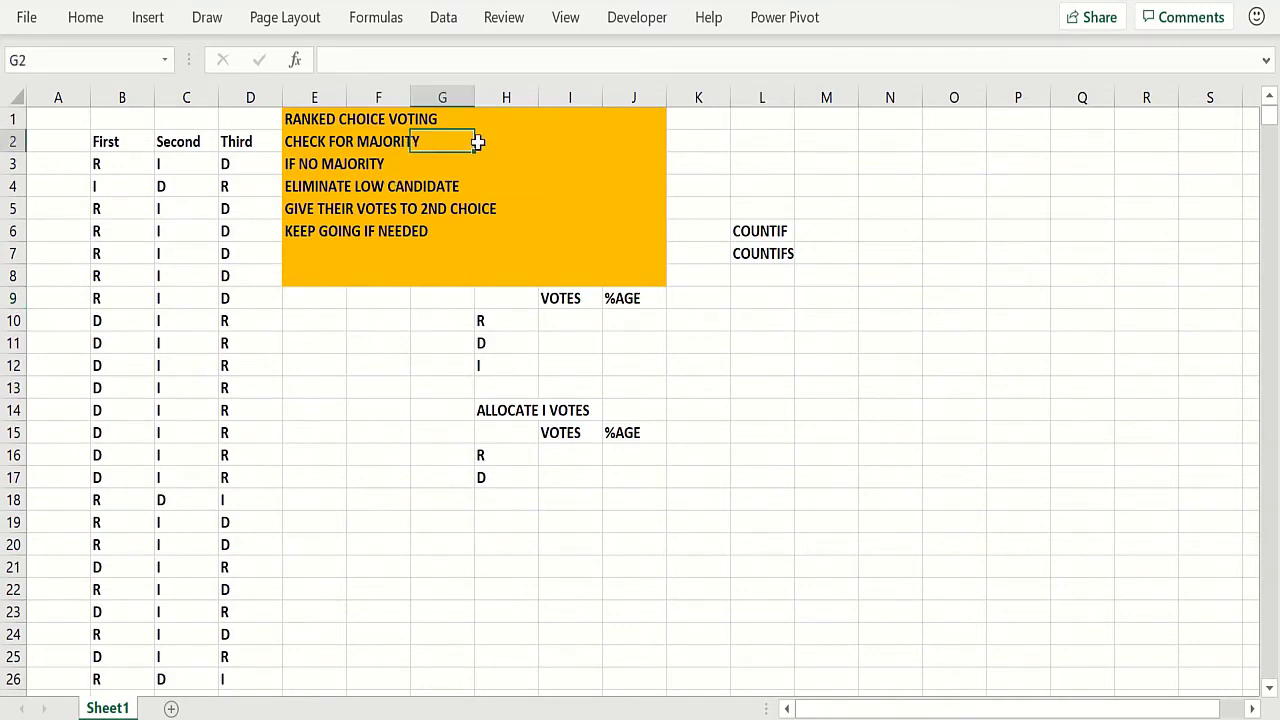
pyautogui.click(500, 142)
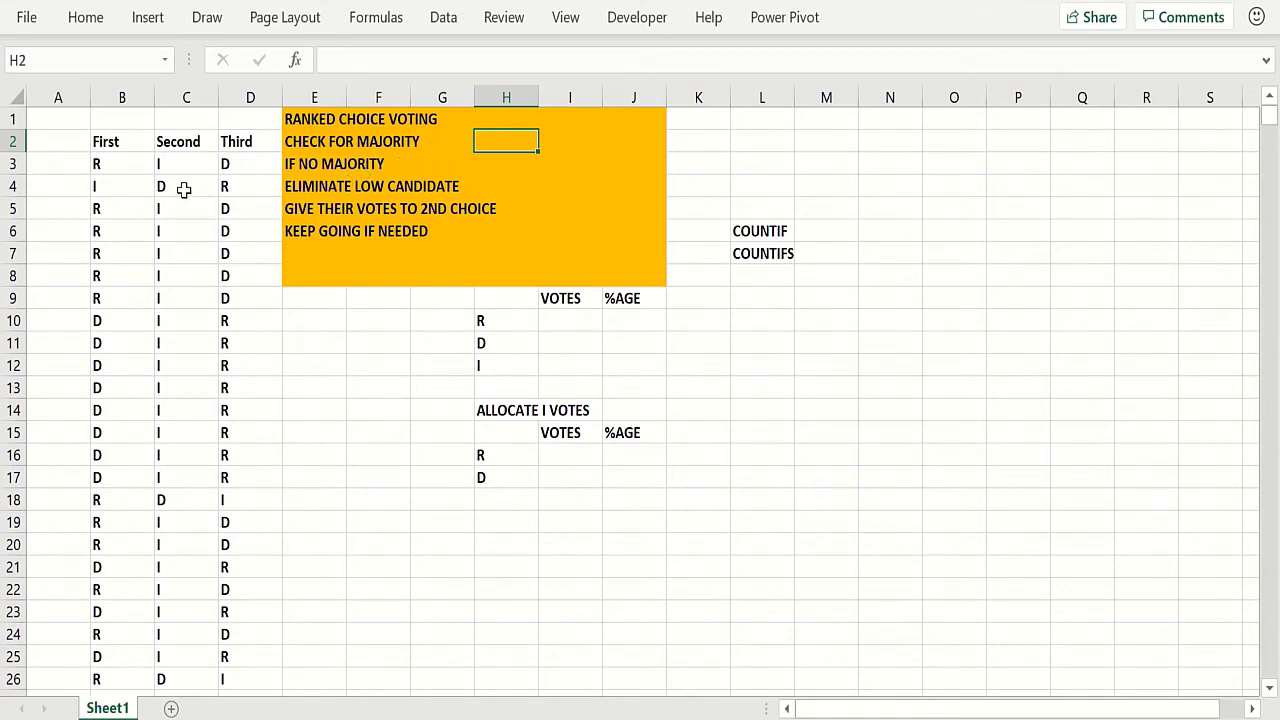
pyautogui.click(136, 165)
pyautogui.click(244, 165)
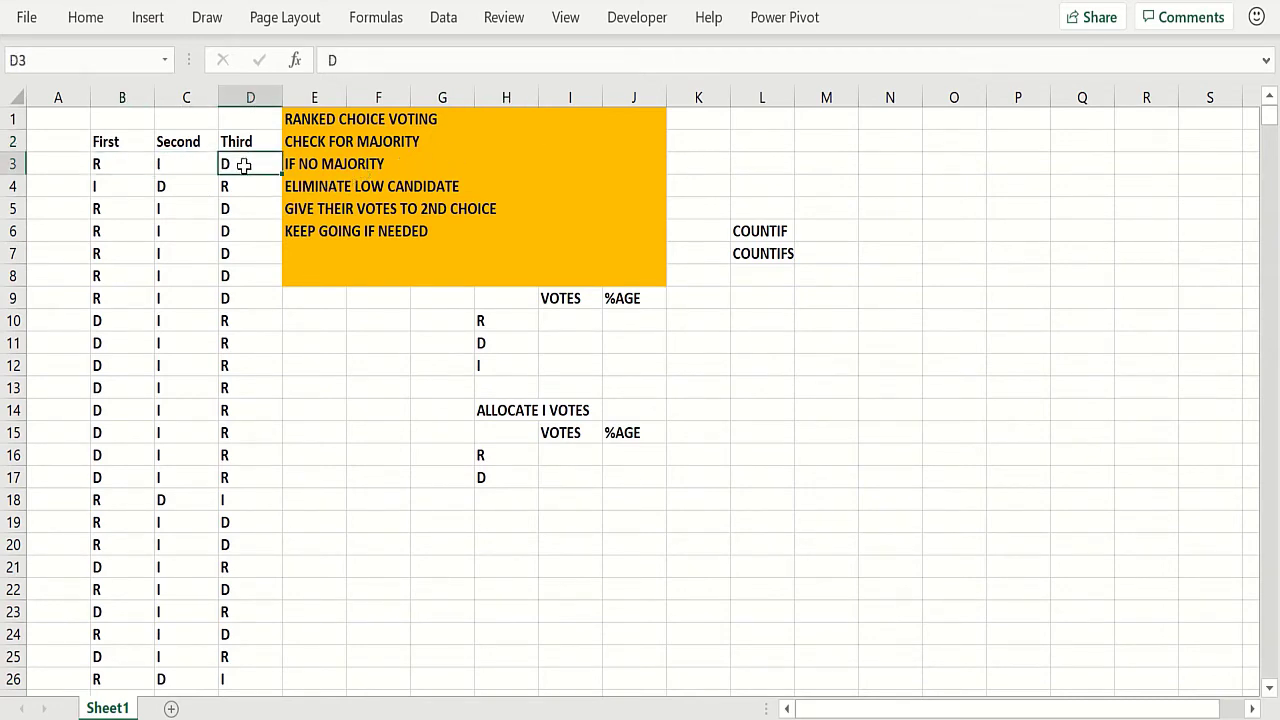
pyautogui.click(134, 165)
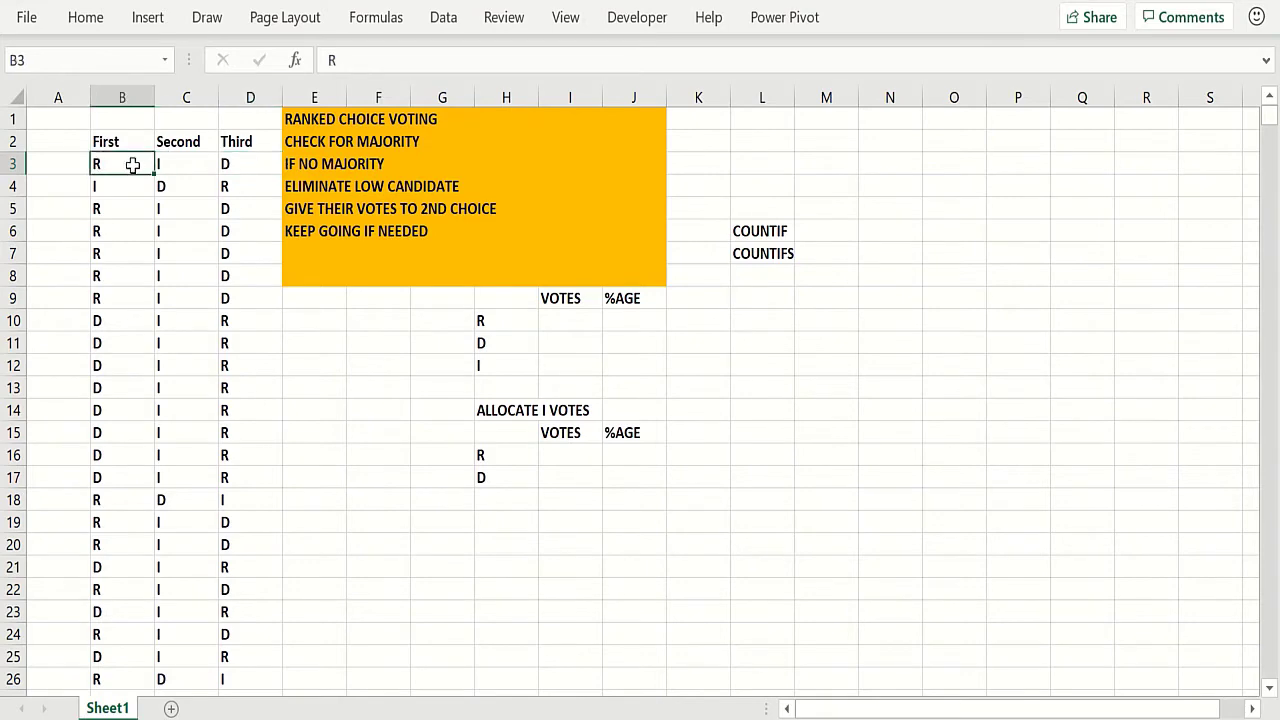
pyautogui.click(172, 166)
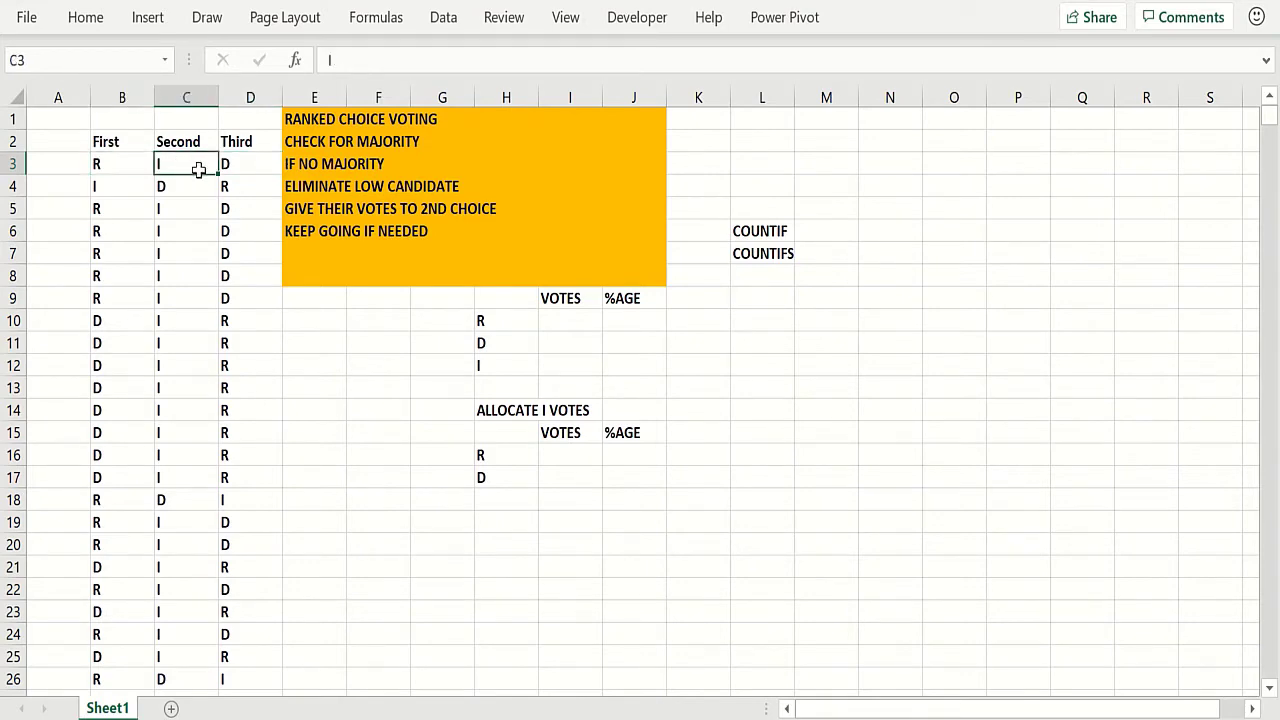
pyautogui.click(250, 164)
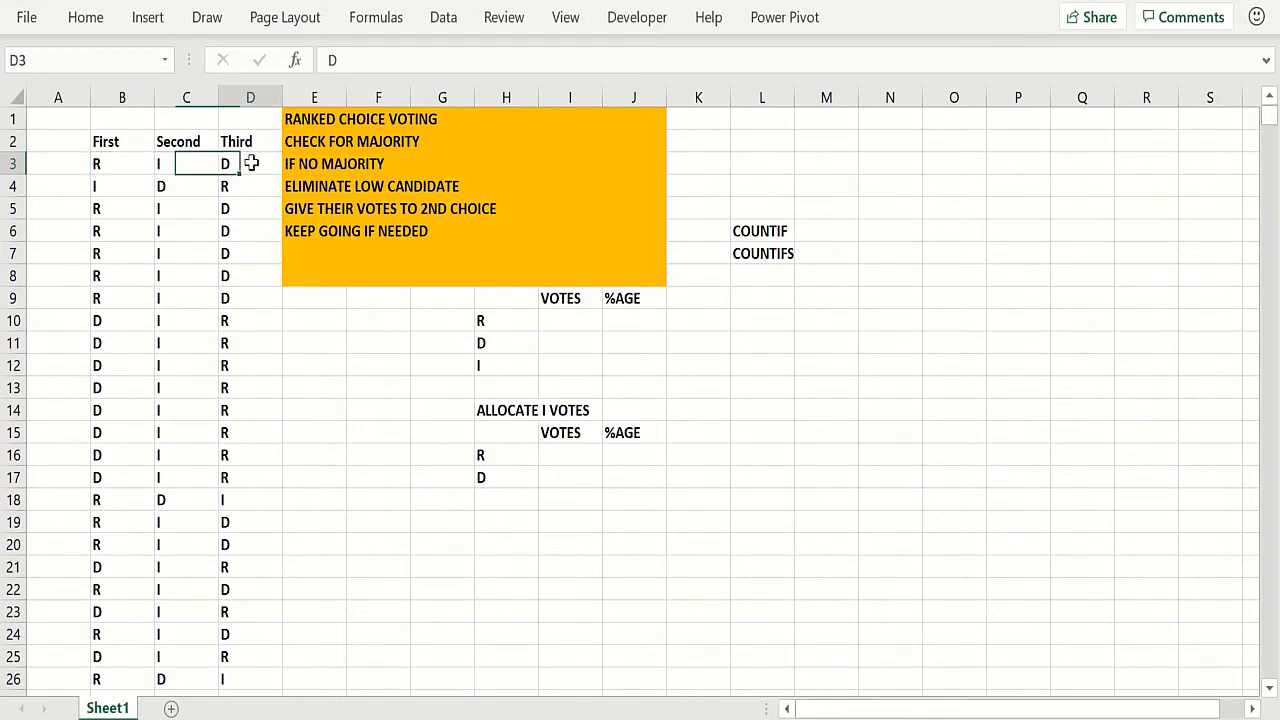
pyautogui.click(116, 164)
pyautogui.hotkey('ctrl', 'shift', 'Down')
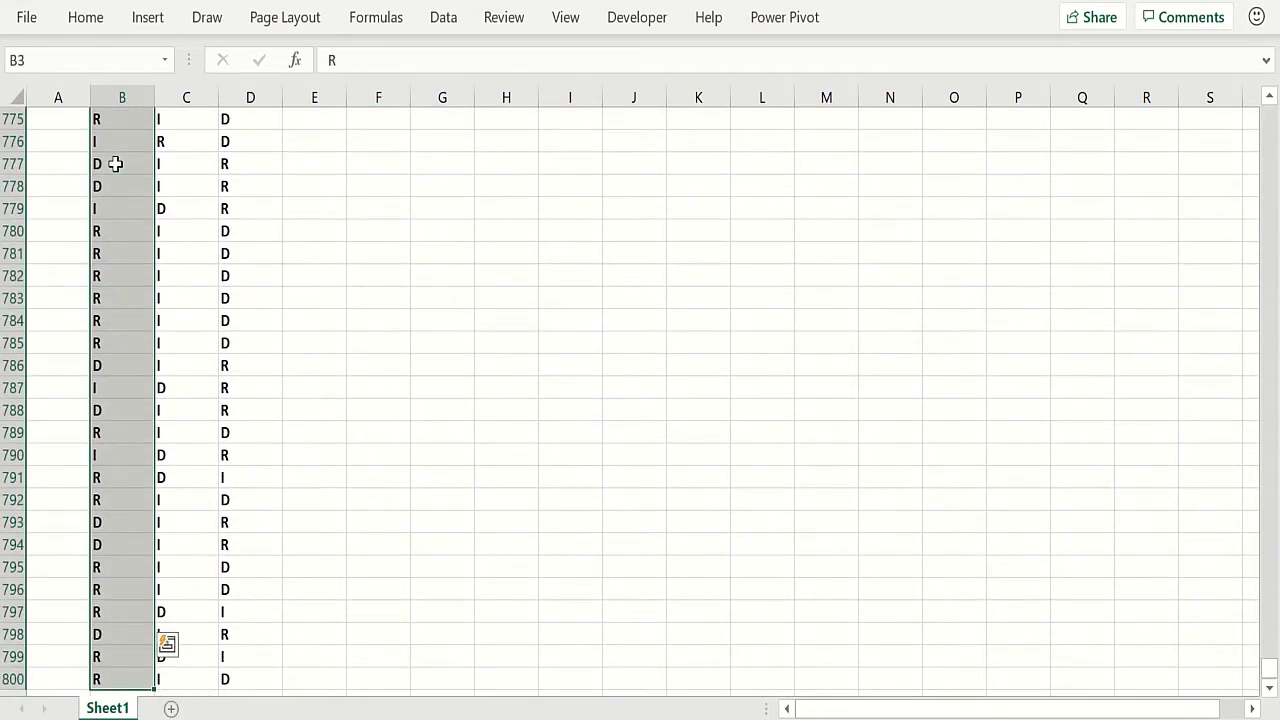
pyautogui.hotkey('ctrl', 'Up')
pyautogui.hotkey('ctrl', 'Up')
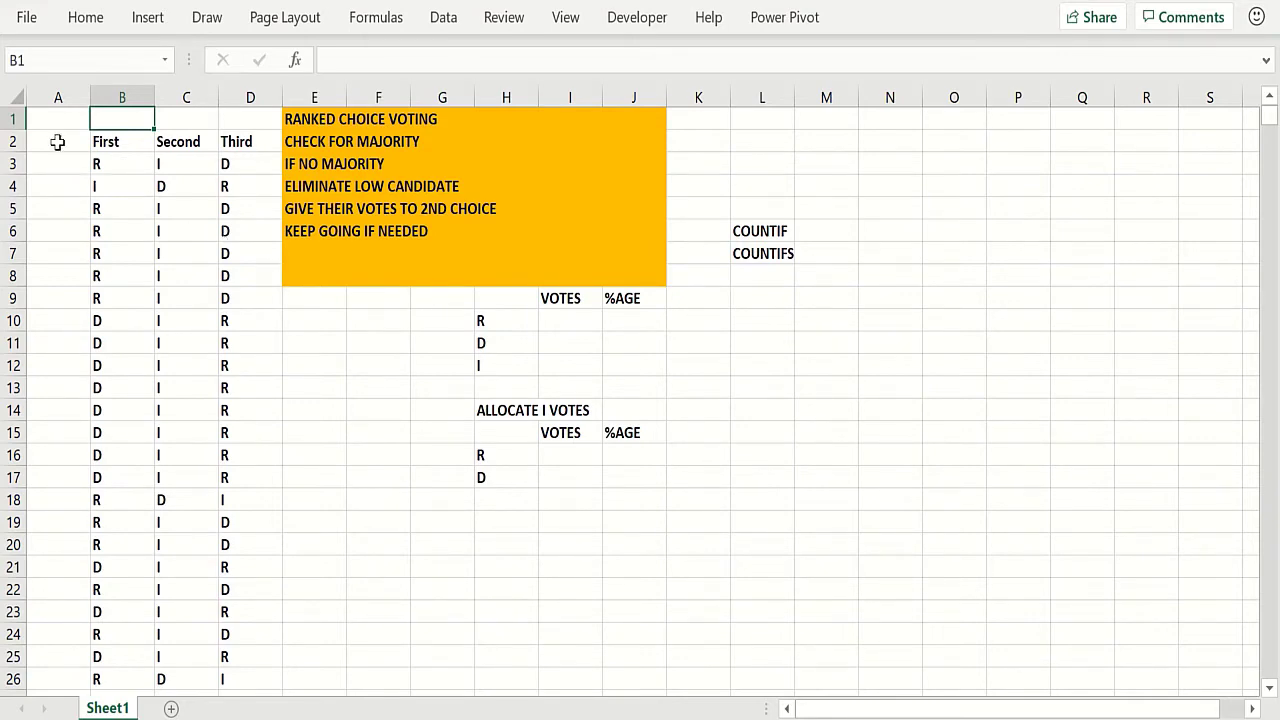
# Create named ranges for the ballot columns B2:D800 using only the top row labels.
pyautogui.moveTo(103, 141); pyautogui.dragTo(231, 164)
pyautogui.hotkey('ctrl', 'shift', 'Down')
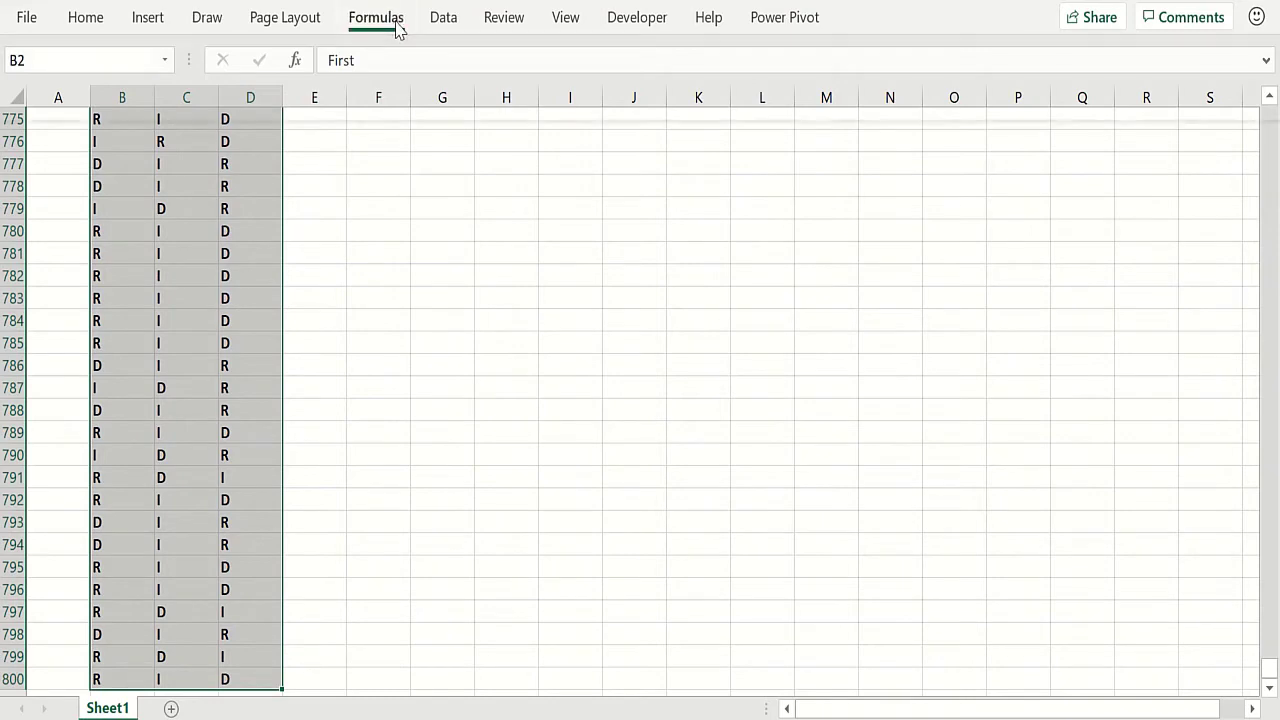
pyautogui.click(396, 28)
pyautogui.click(632, 115)
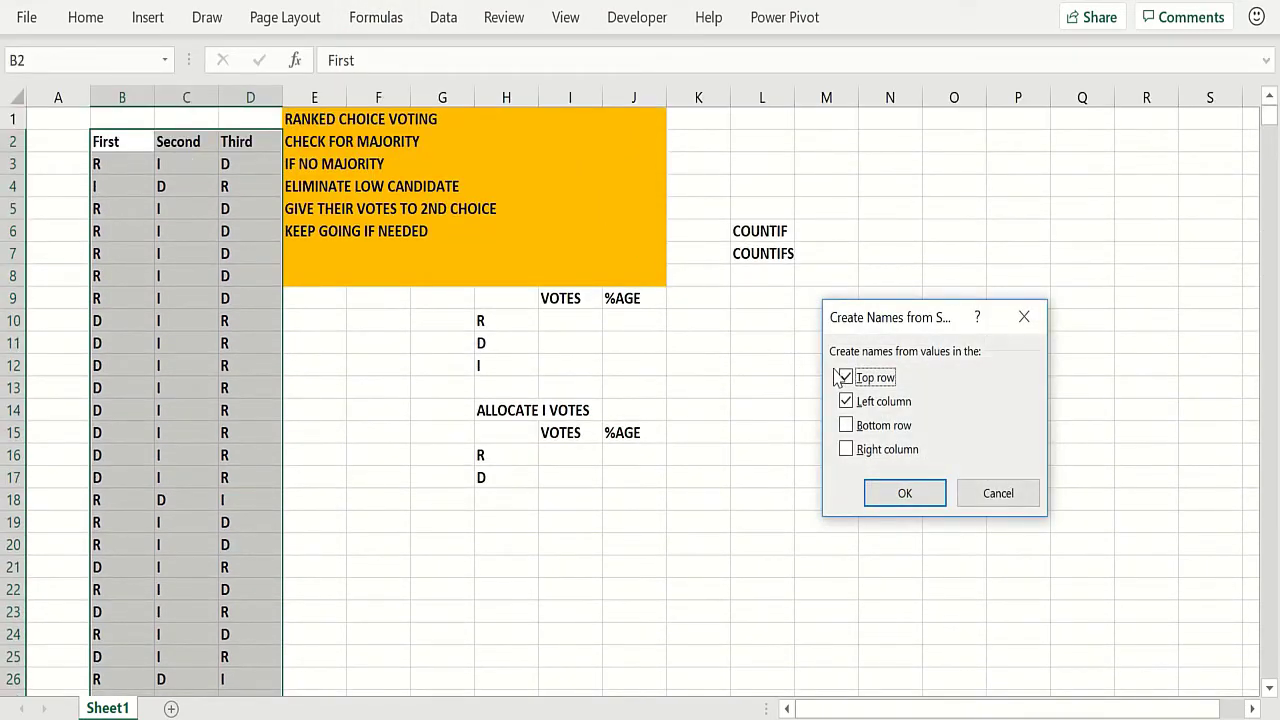
pyautogui.click(846, 401)
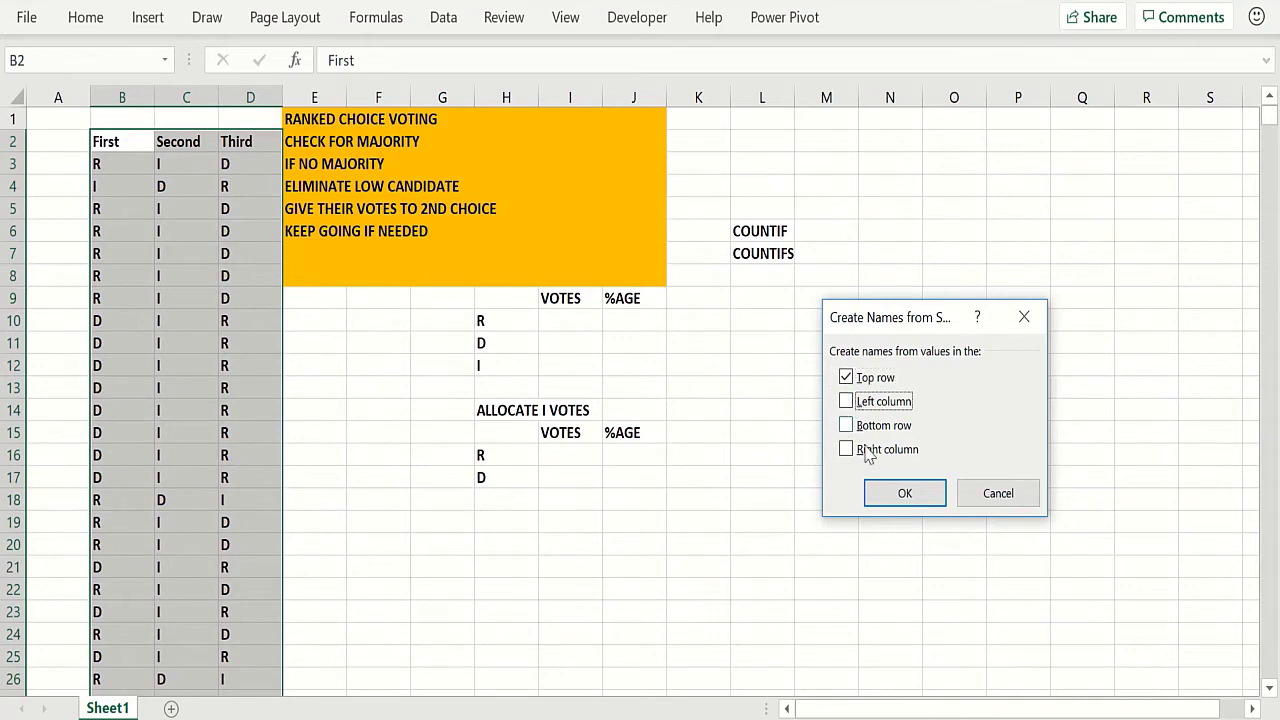
pyautogui.click(902, 496)
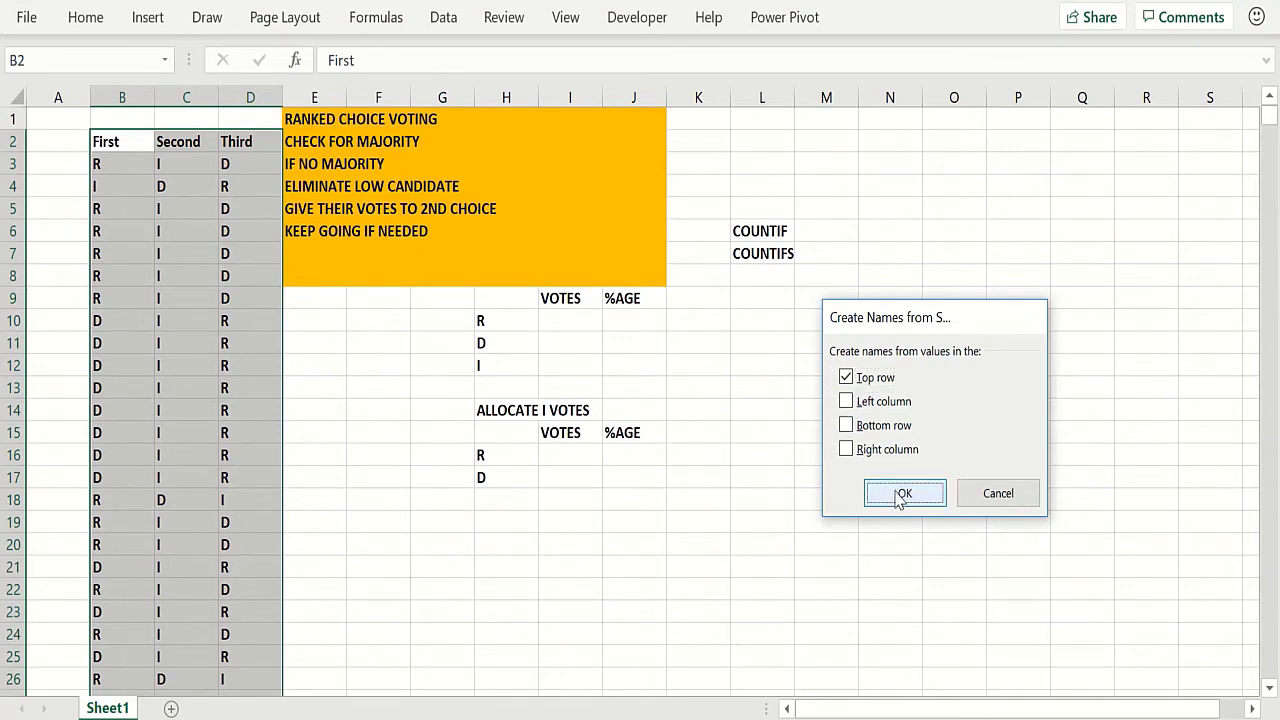
# Check the named ranges First and Second by jumping to each one.
pyautogui.click(167, 60)
pyautogui.click(97, 86)
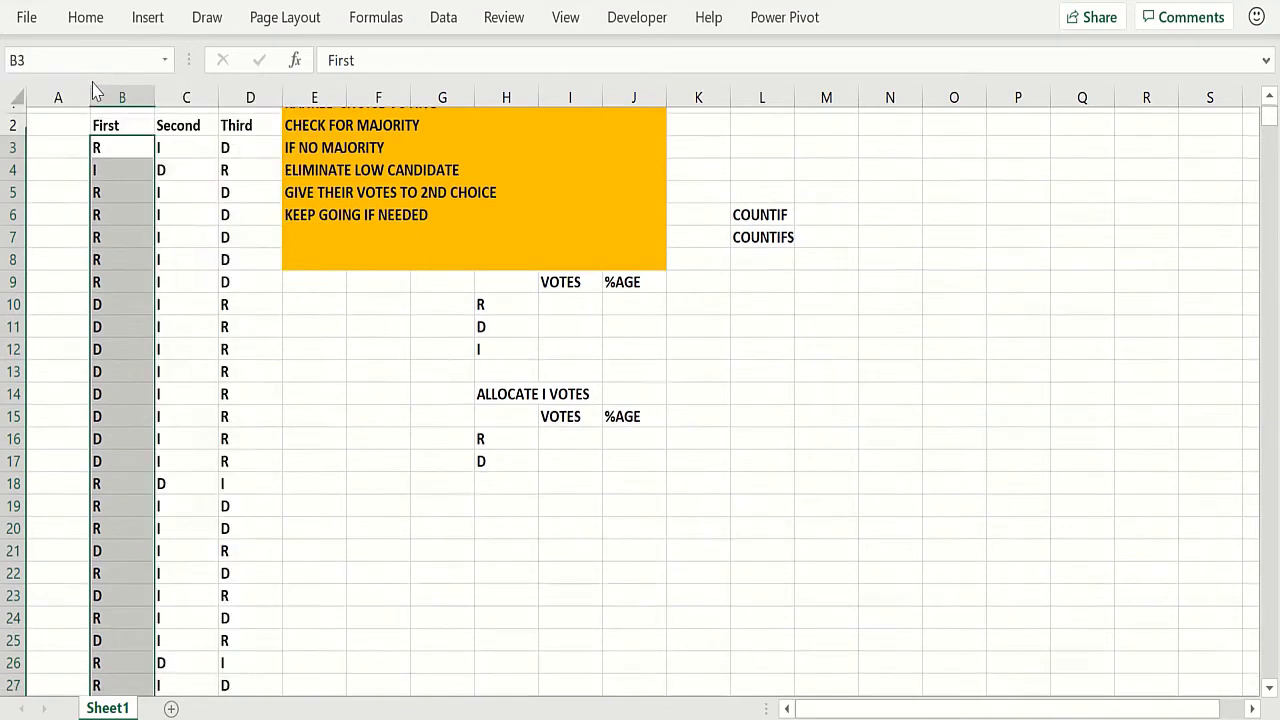
pyautogui.click(165, 60)
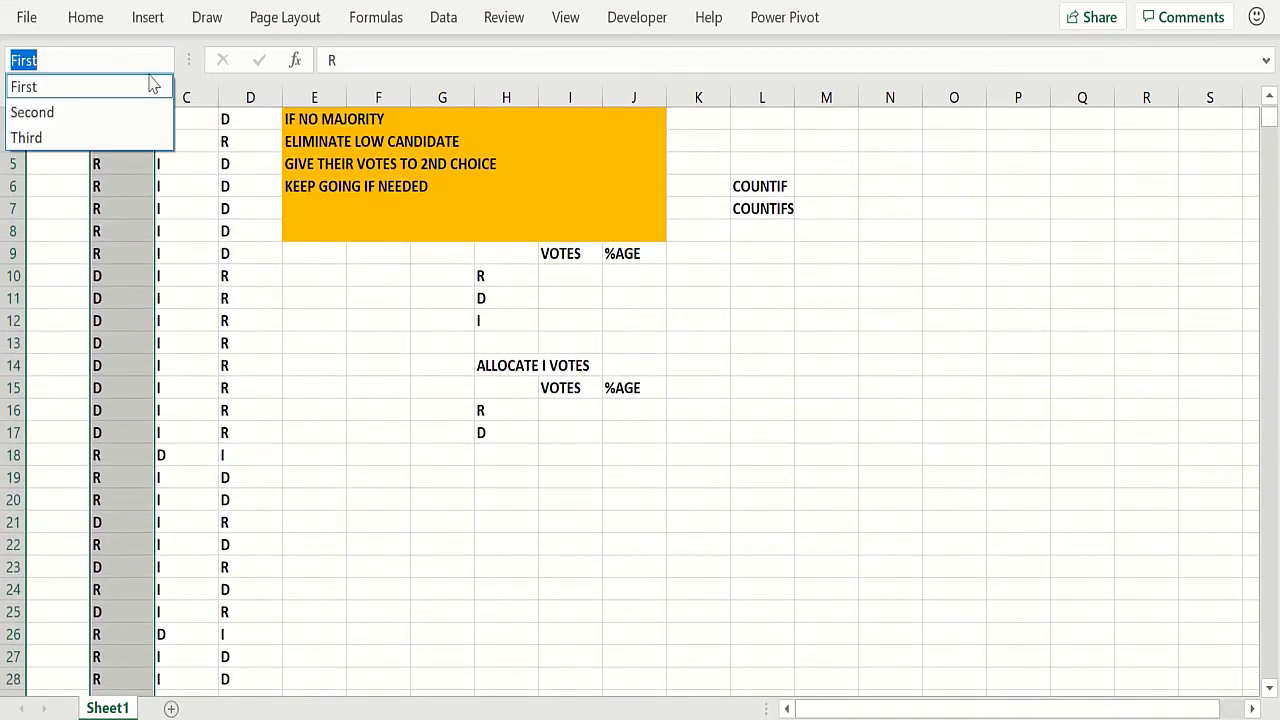
pyautogui.click(119, 113)
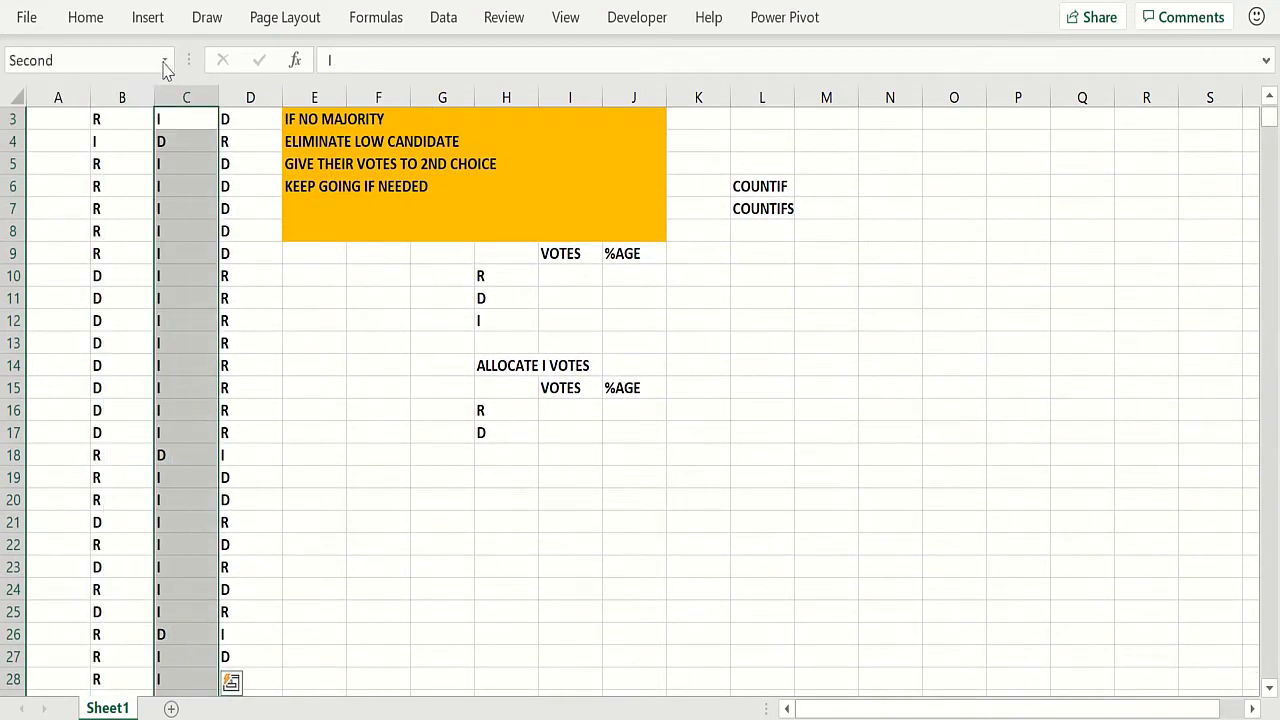
pyautogui.click(343, 393)
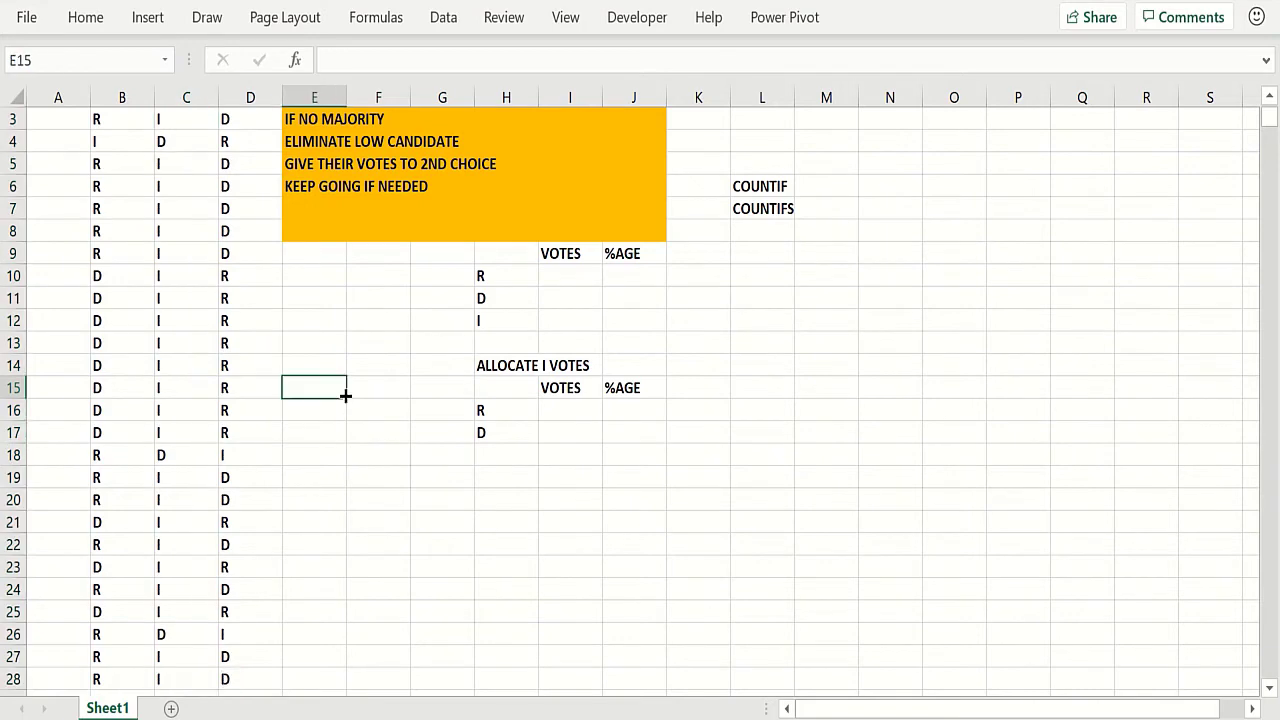
pyautogui.scroll(1, 344, 395)
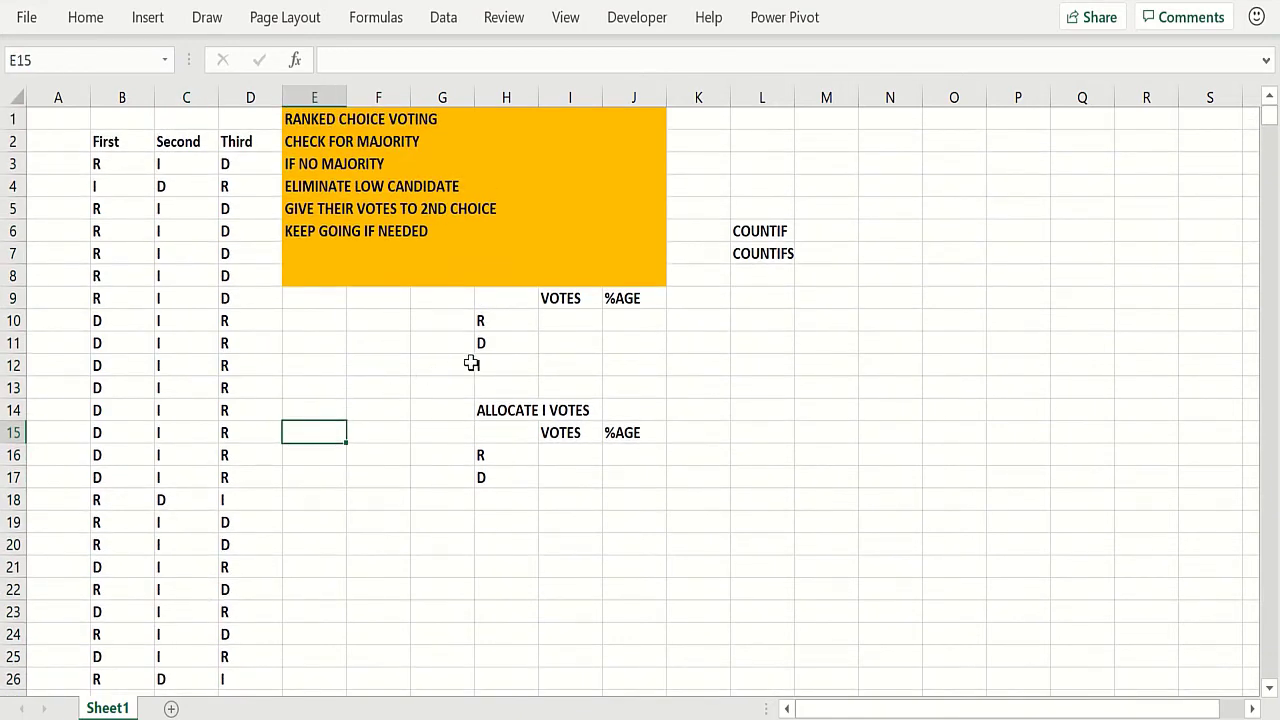
# Count each candidate's first-choice votes with =COUNTIF(First,H10) in I10, filled down to I12.
pyautogui.doubleClick(565, 320)
pyautogui.write('=C')
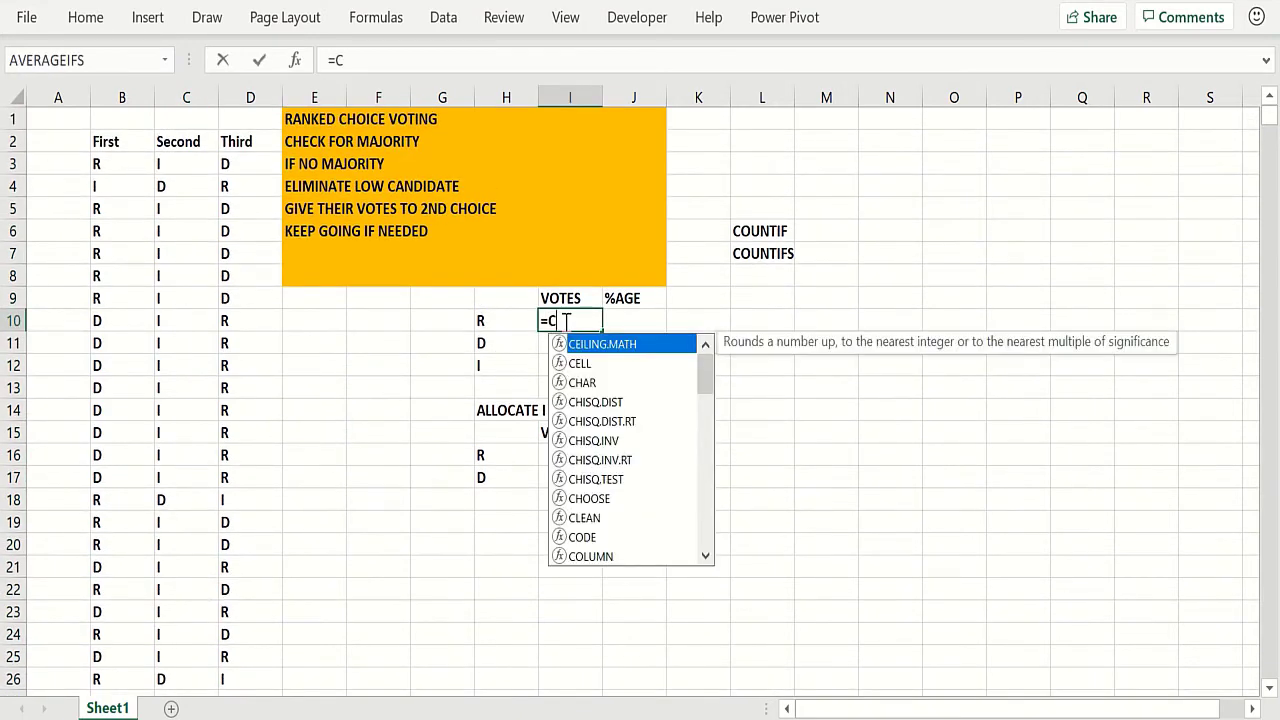
pyautogui.write('OUNTIF(')
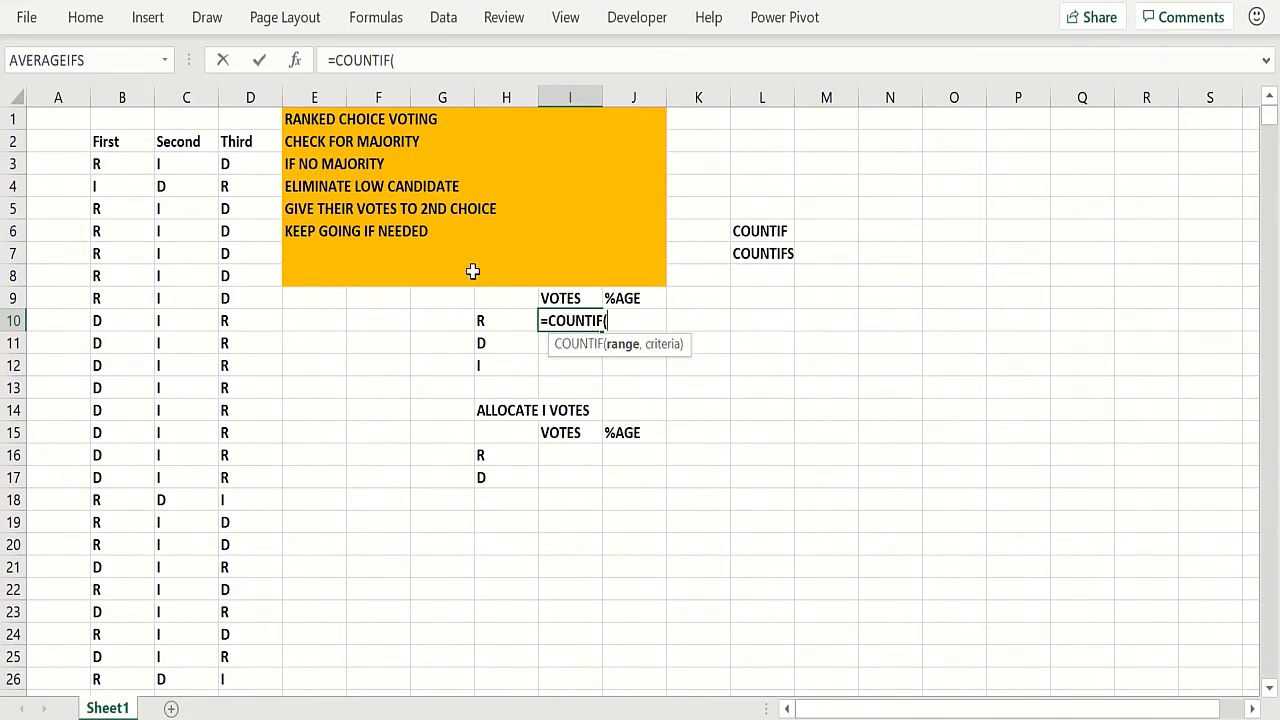
pyautogui.write('fIR')
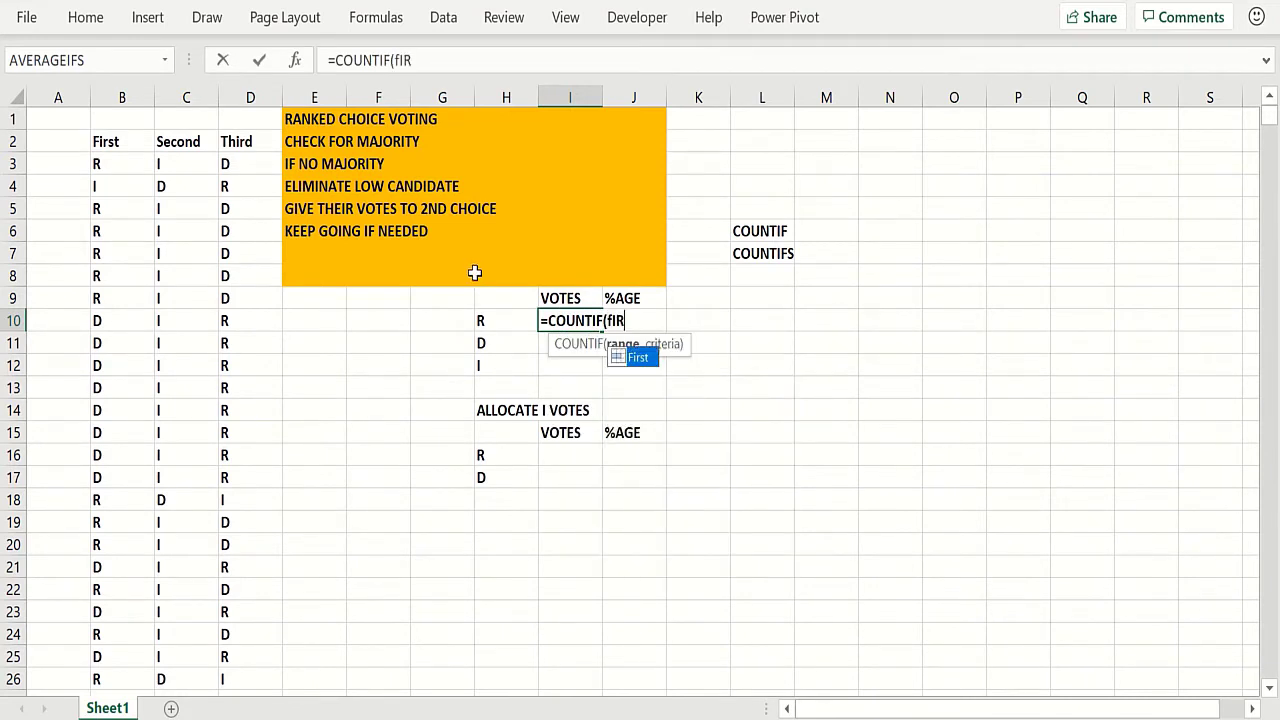
pyautogui.doubleClick(634, 357)
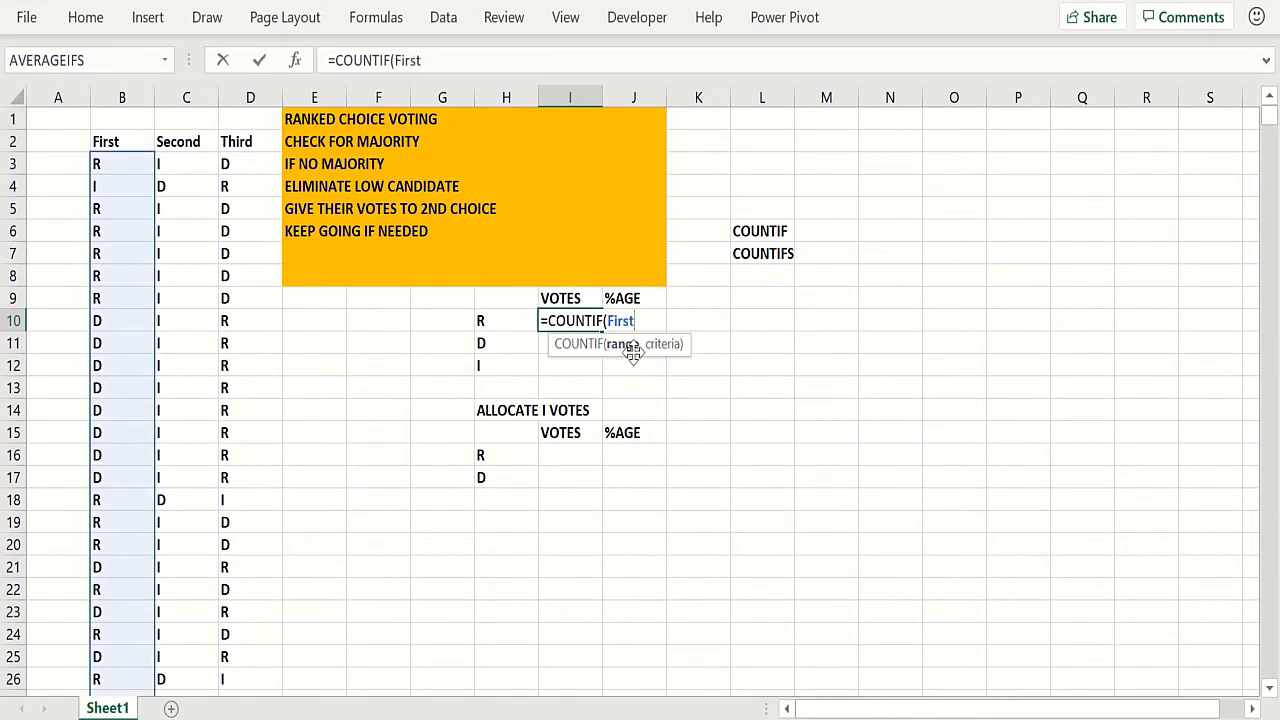
pyautogui.write(',')
pyautogui.click(506, 320)
pyautogui.press('Return')
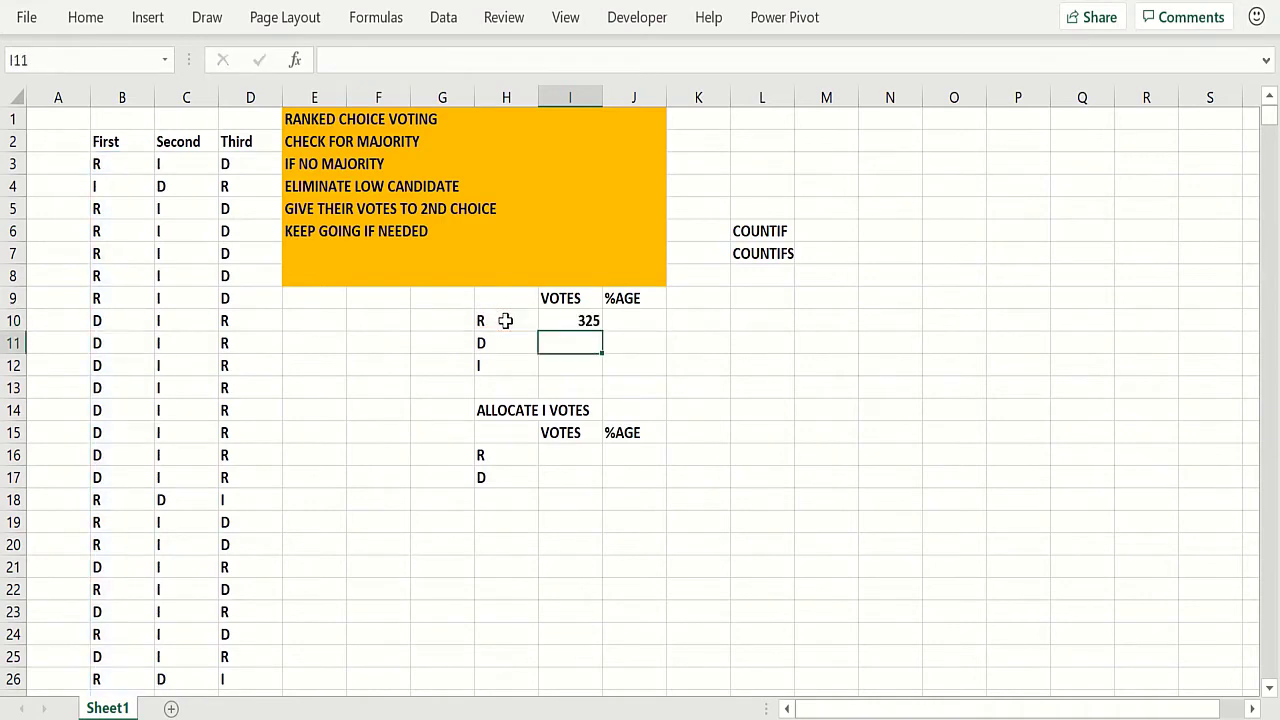
pyautogui.click(592, 320)
pyautogui.moveTo(601, 327); pyautogui.dragTo(575, 387)
# Total the first-choice votes in I13 with =SUM(I10:I12).
pyautogui.click(570, 388)
pyautogui.write('=SUM(')
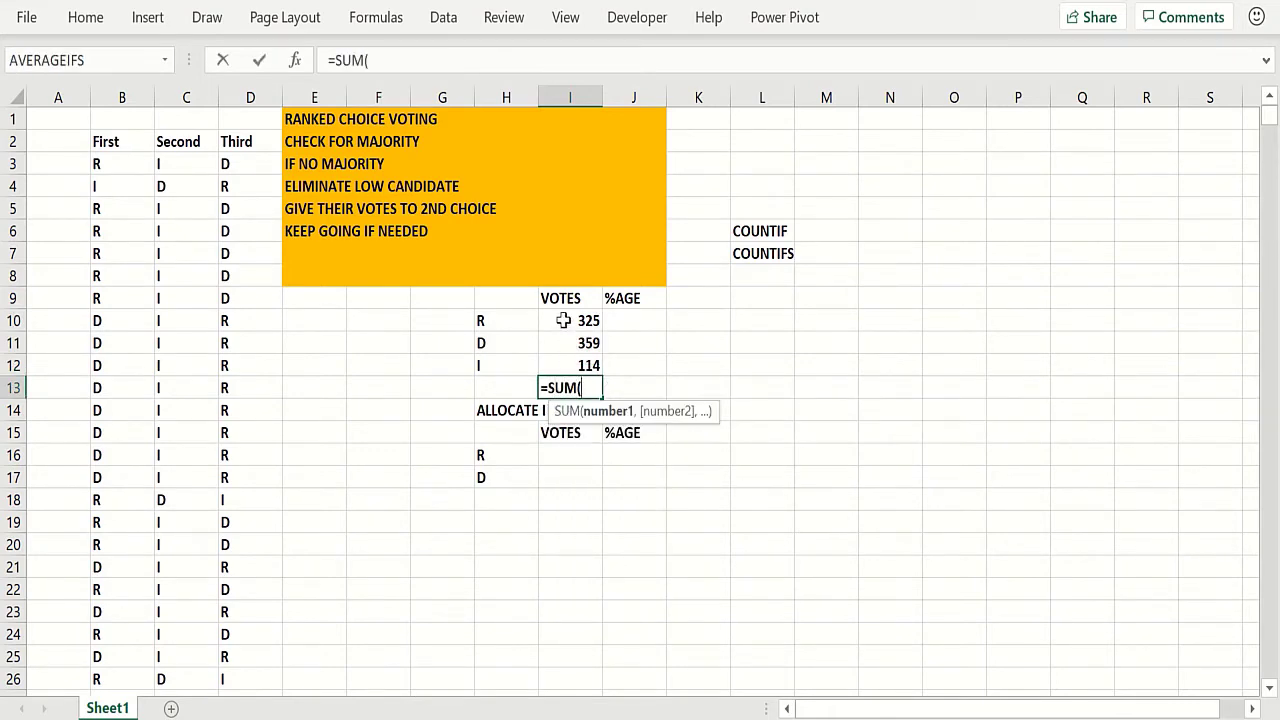
pyautogui.moveTo(563, 318); pyautogui.dragTo(568, 357)
pyautogui.write(')')
pyautogui.press('Return')
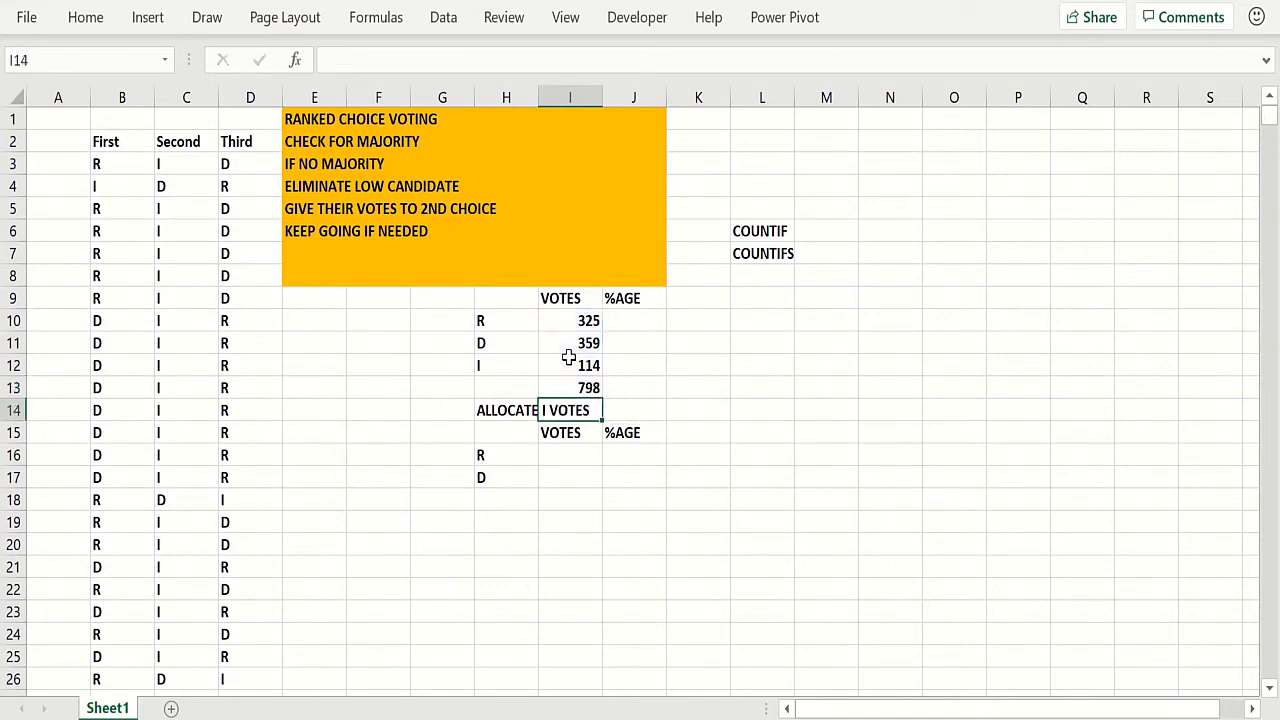
pyautogui.click(575, 384)
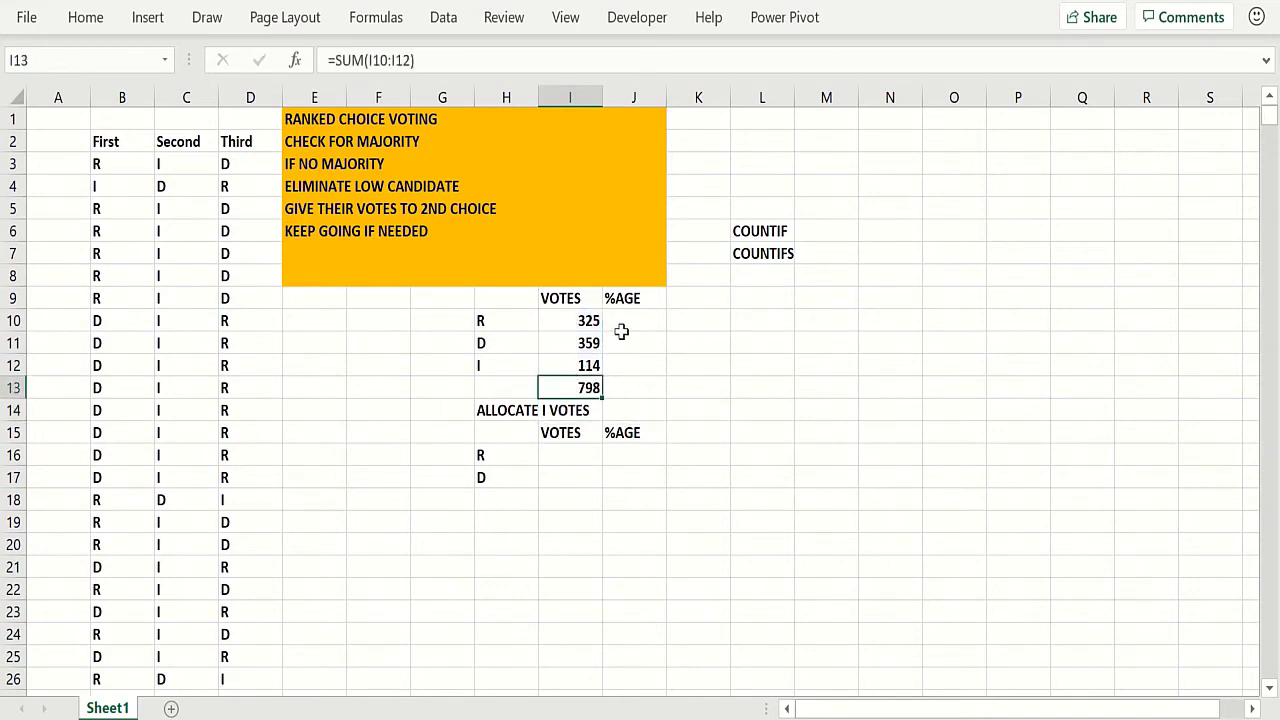
# Calculate each candidate's vote share with =I10/$I$13 in J10, filled down to J12.
pyautogui.click(629, 323)
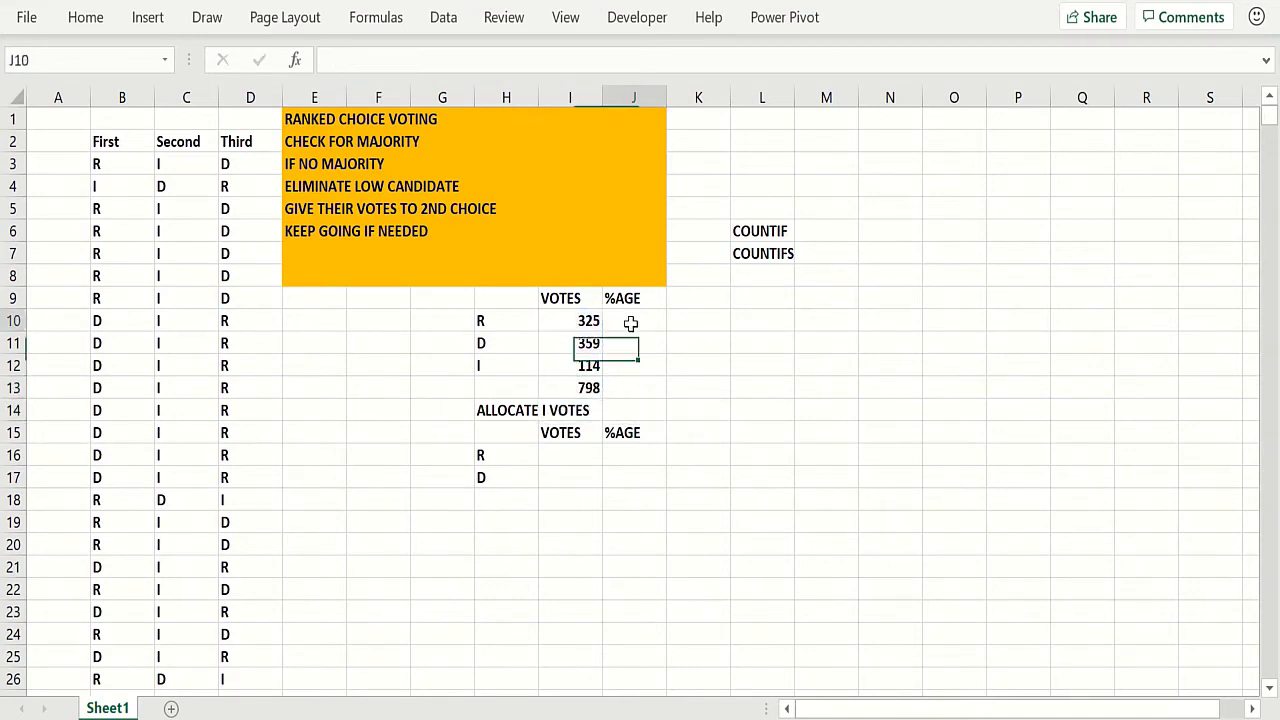
pyautogui.write('=')
pyautogui.click(567, 321)
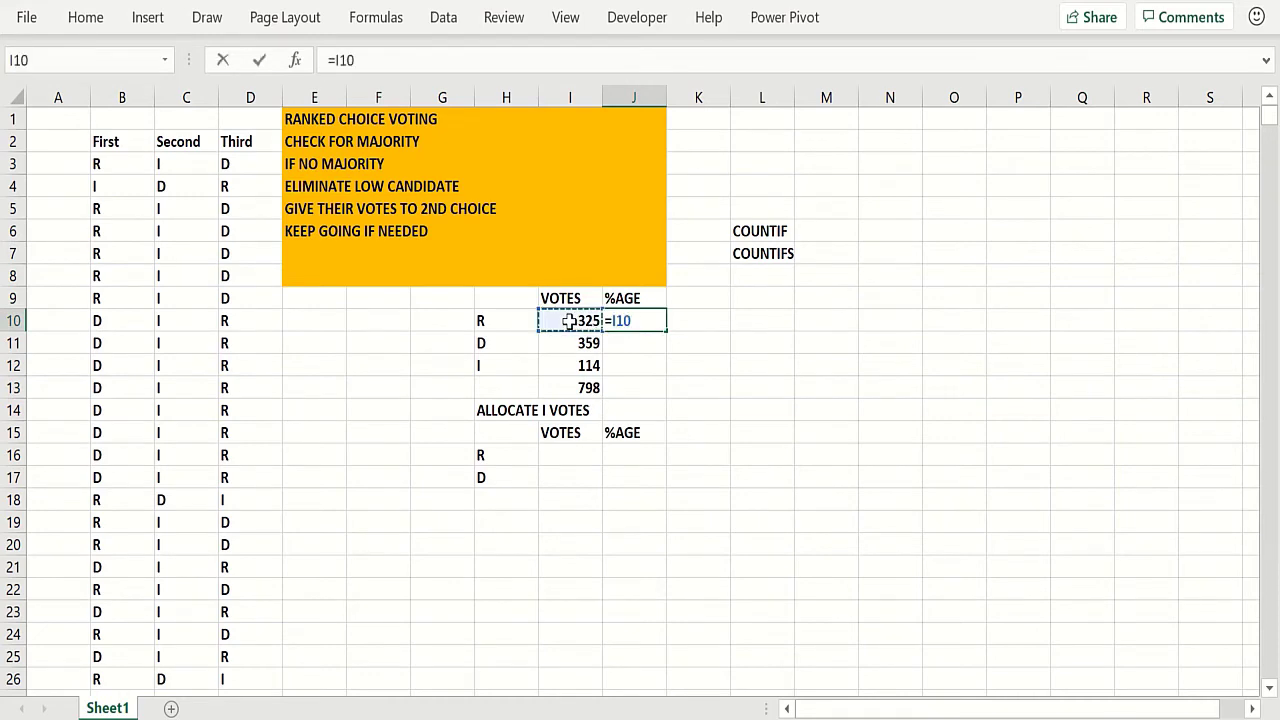
pyautogui.write('/')
pyautogui.click(567, 388)
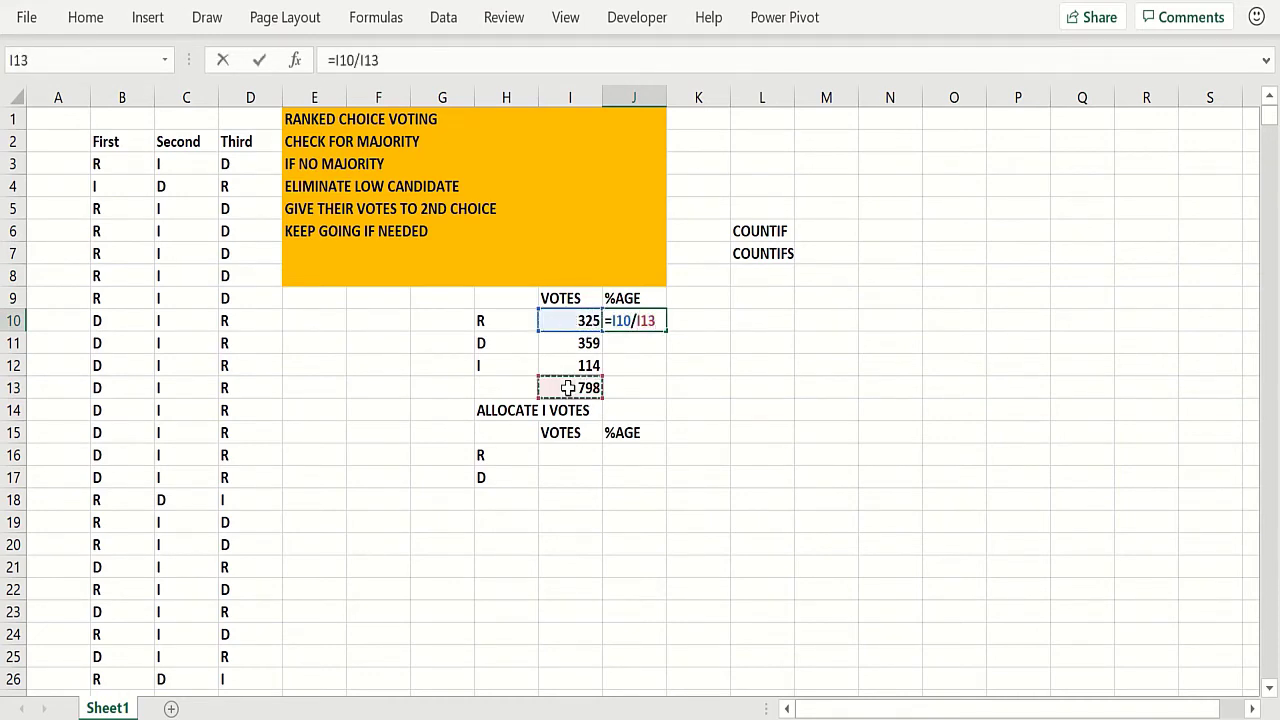
pyautogui.press('F4')
pyautogui.press('Return')
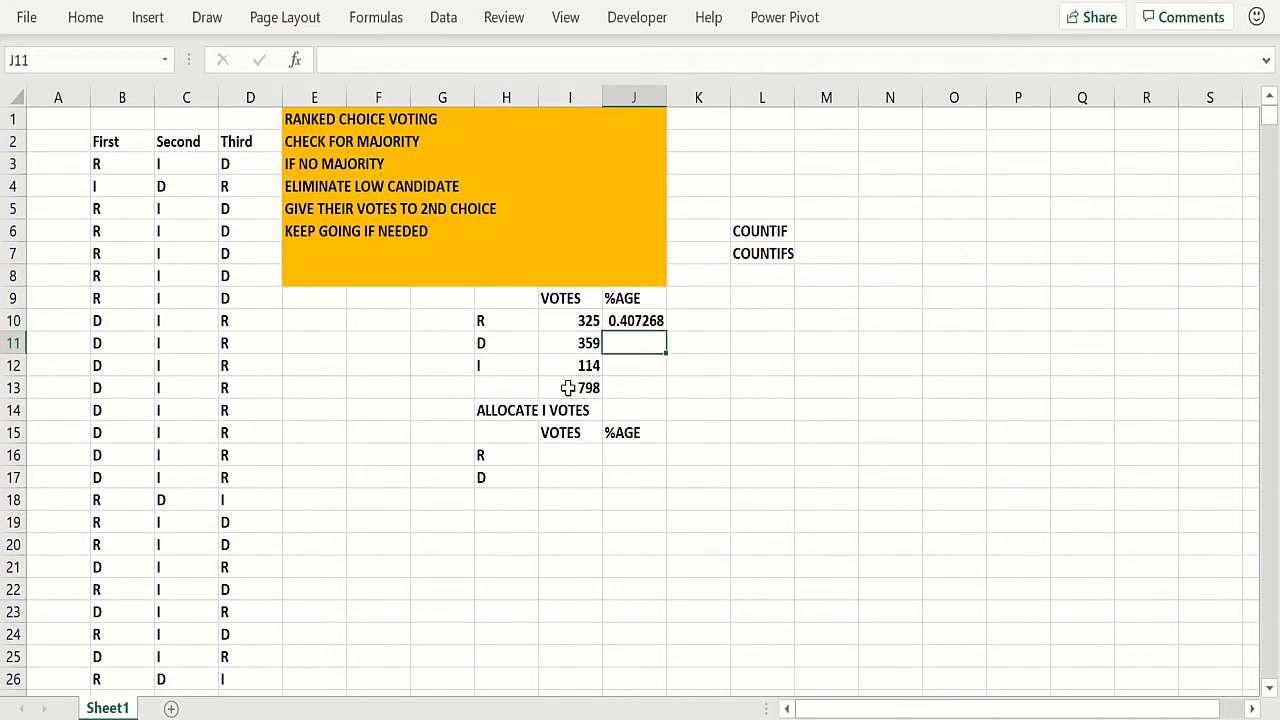
pyautogui.click(656, 320)
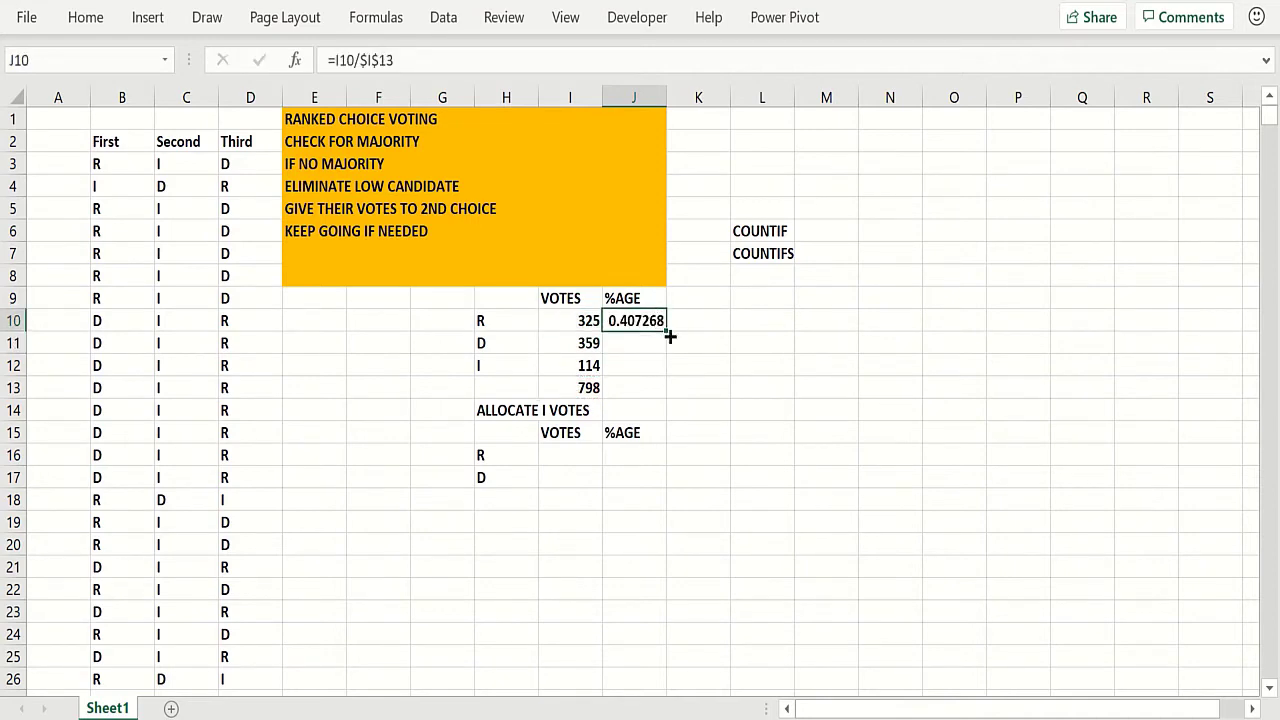
pyautogui.moveTo(669, 336); pyautogui.dragTo(655, 377)
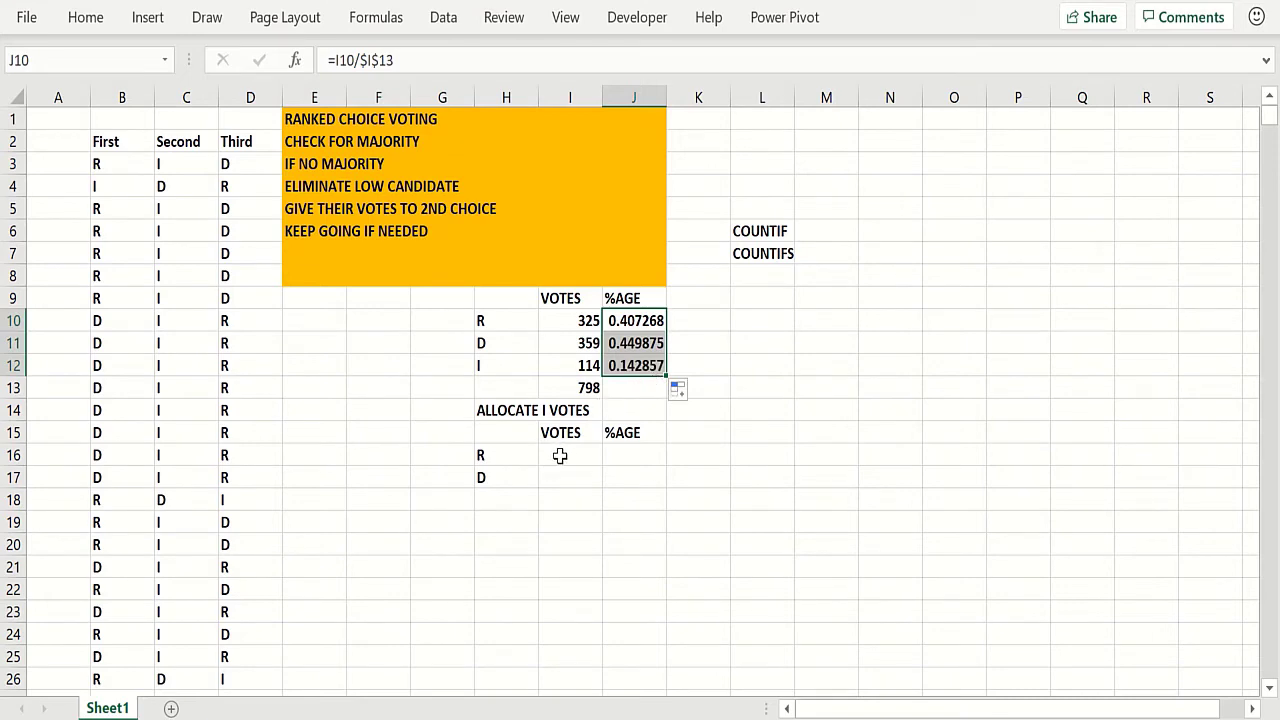
# Count the second choices of candidate I's voters with =COUNTIFS(SECOND,H16,FIRST,"I") in I16, filled down to I17.
pyautogui.click(561, 456)
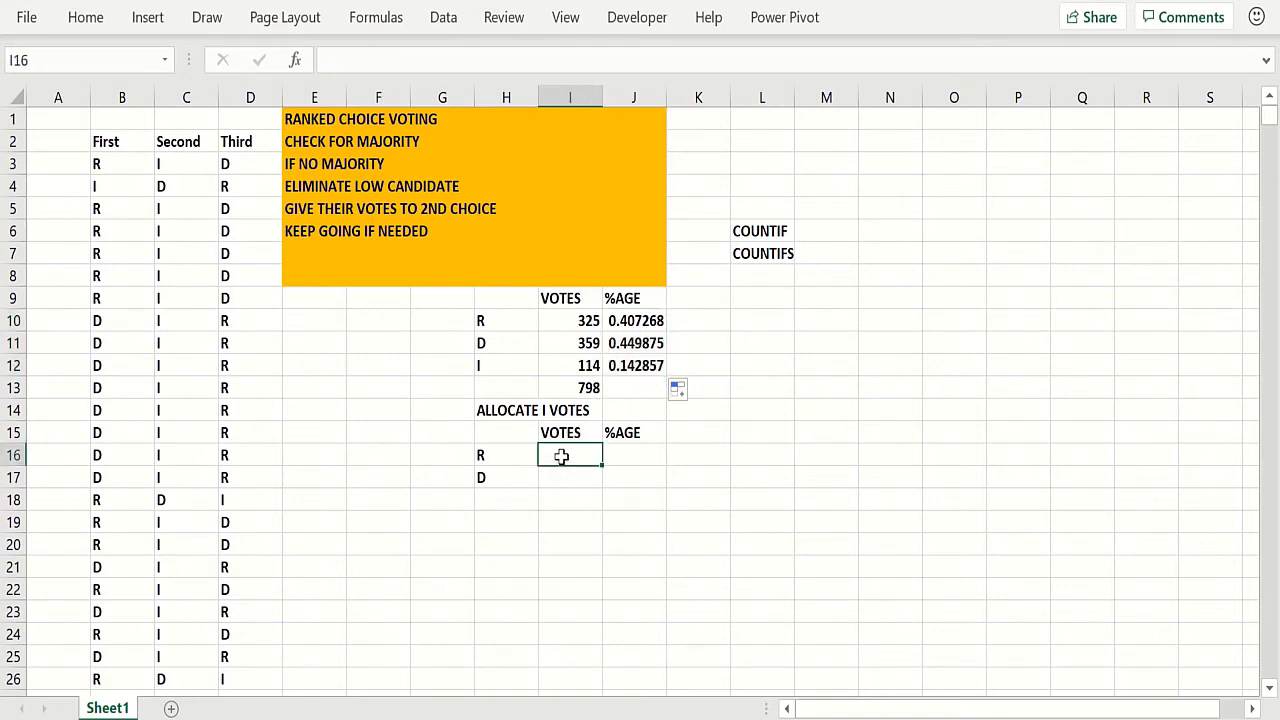
pyautogui.write('=')
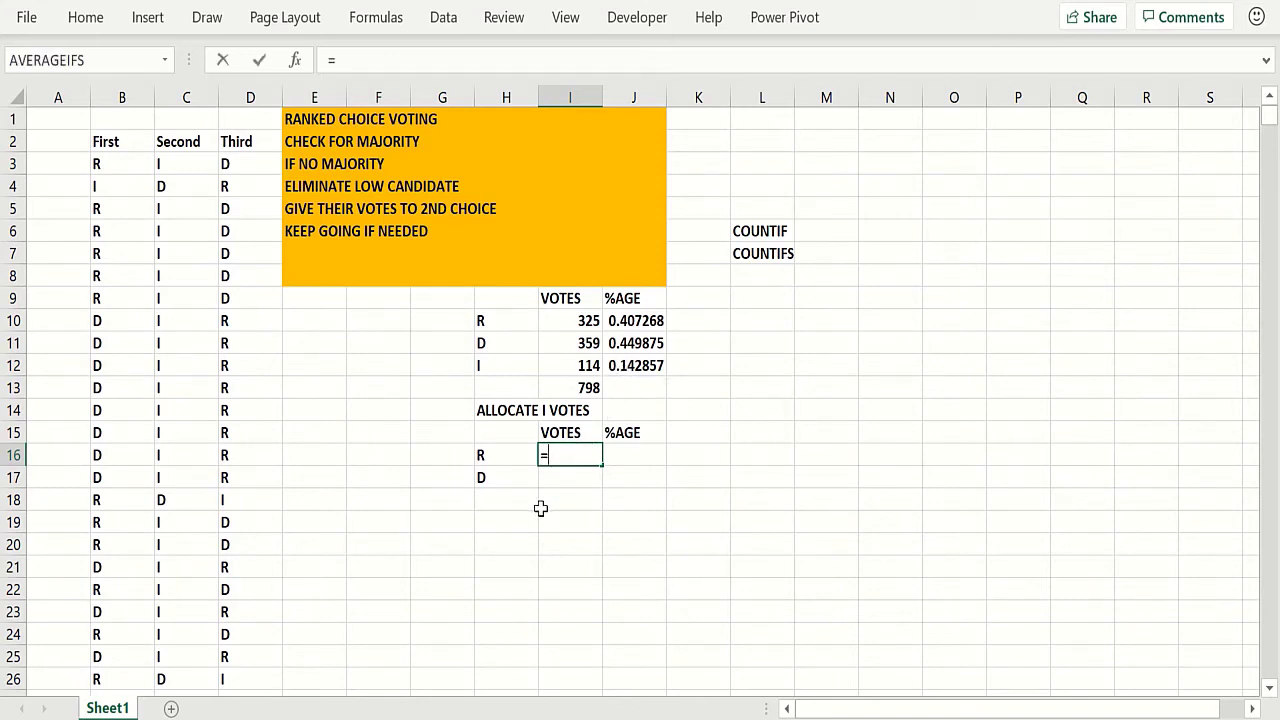
pyautogui.write('COUNTIFS')
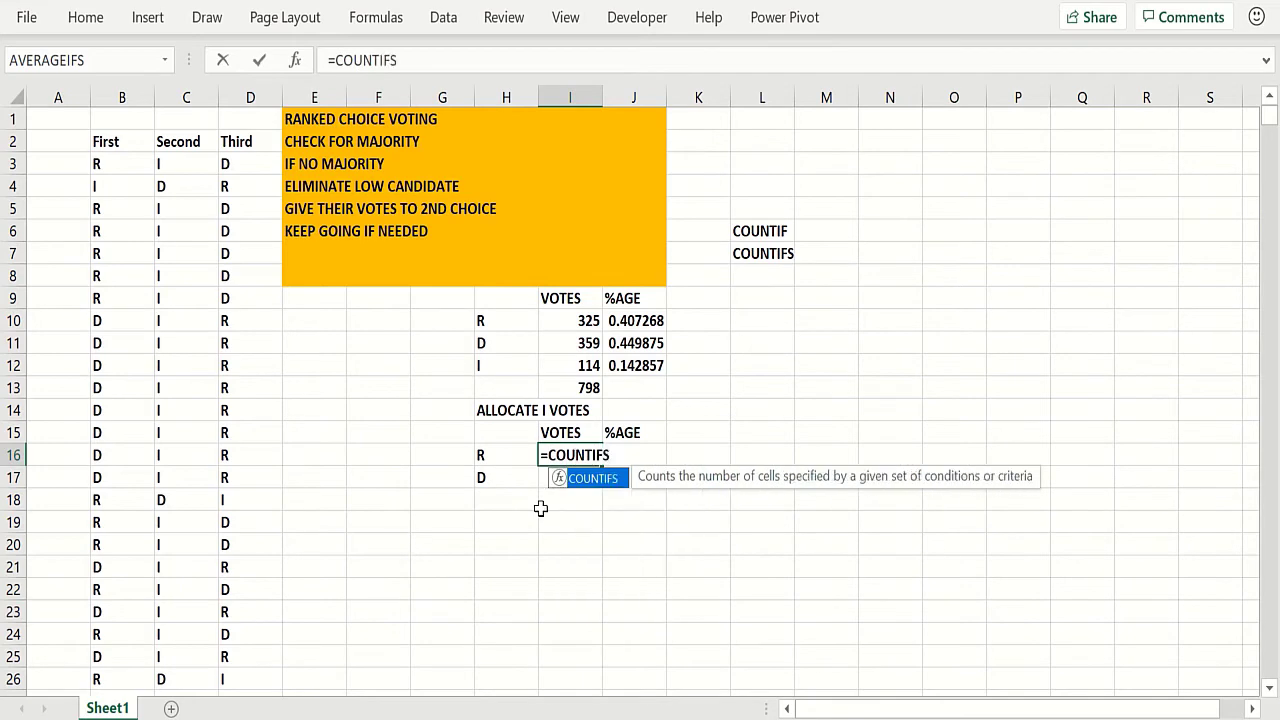
pyautogui.write('(SECO')
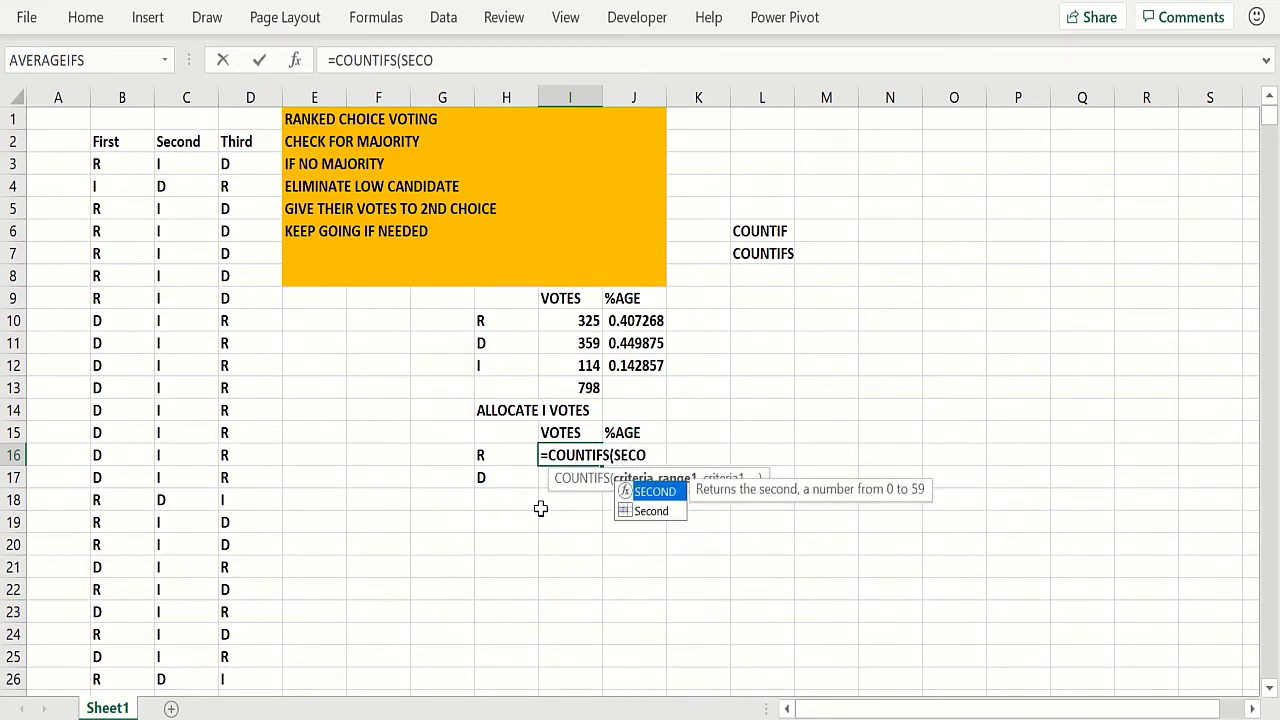
pyautogui.write('ND,')
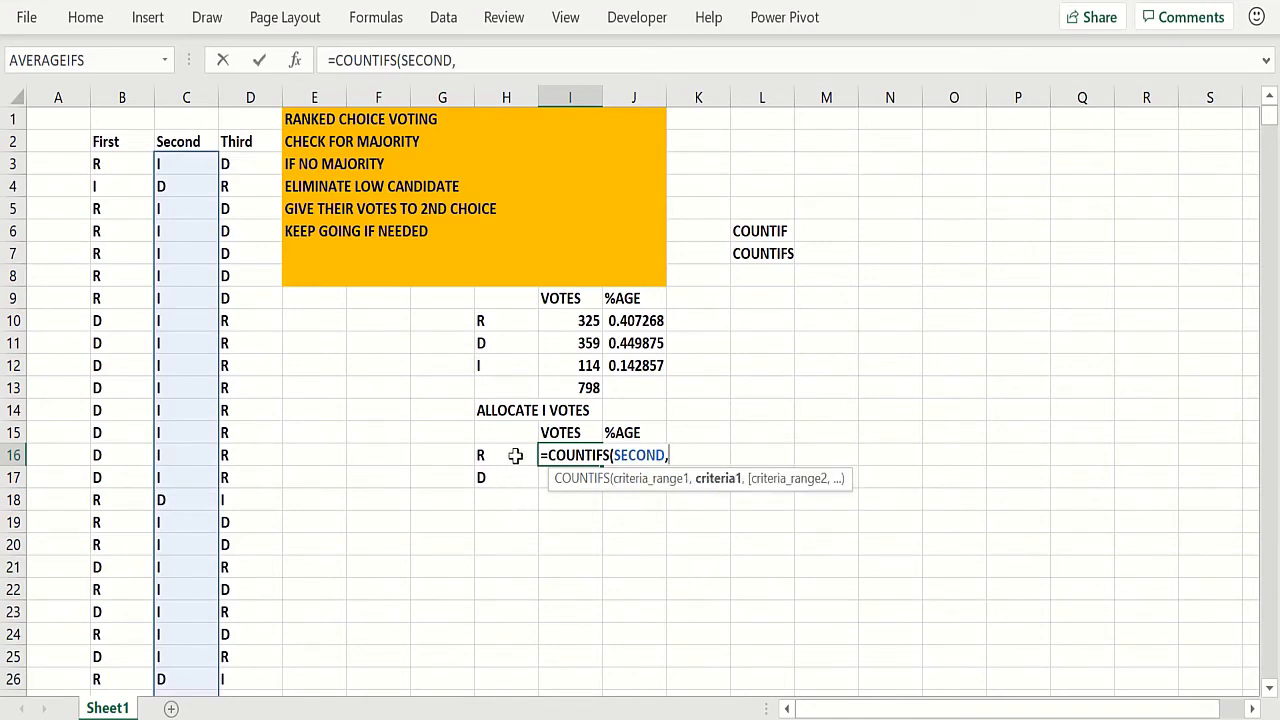
pyautogui.click(515, 455)
pyautogui.write(',FIR')
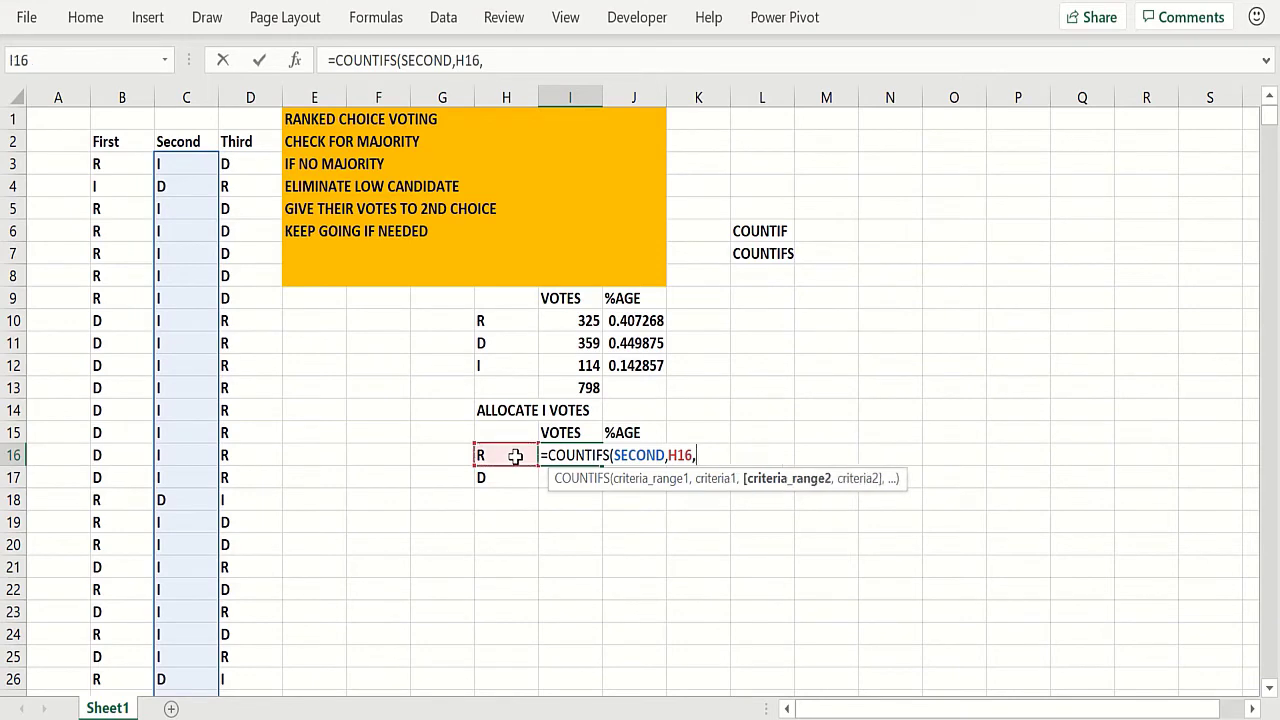
pyautogui.write('ST,"')
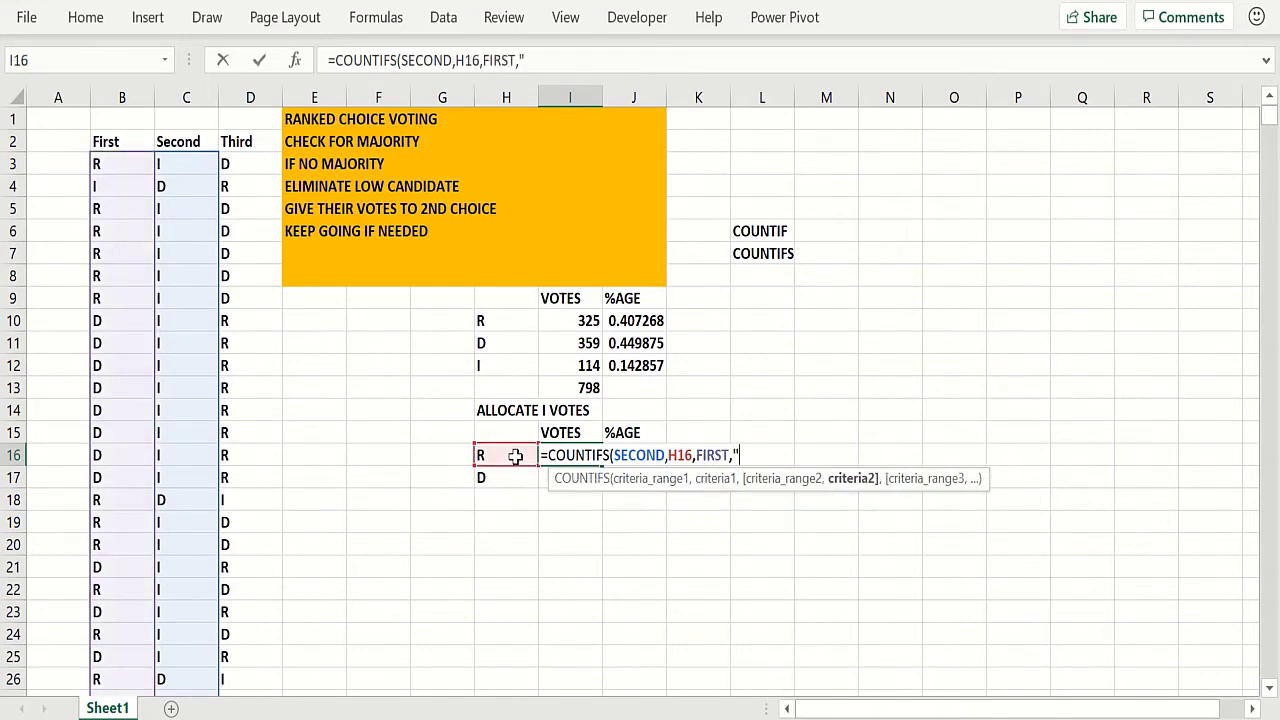
pyautogui.write('I")')
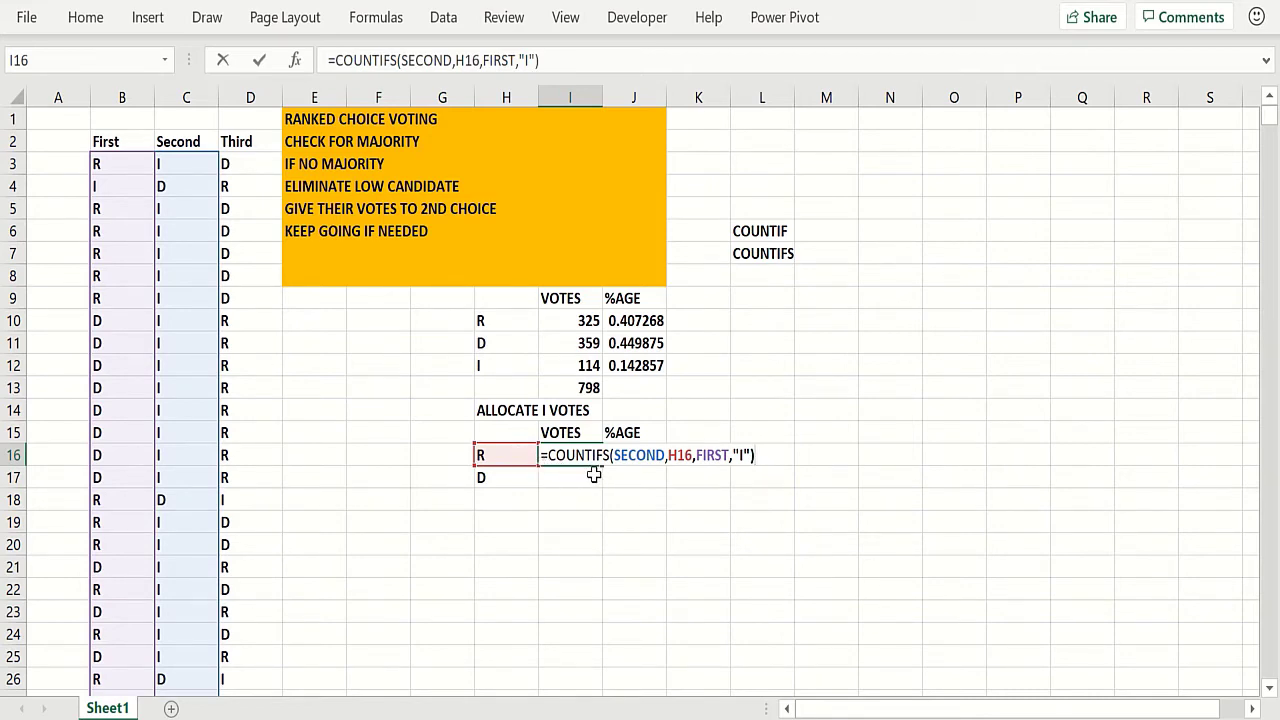
pyautogui.press('Return')
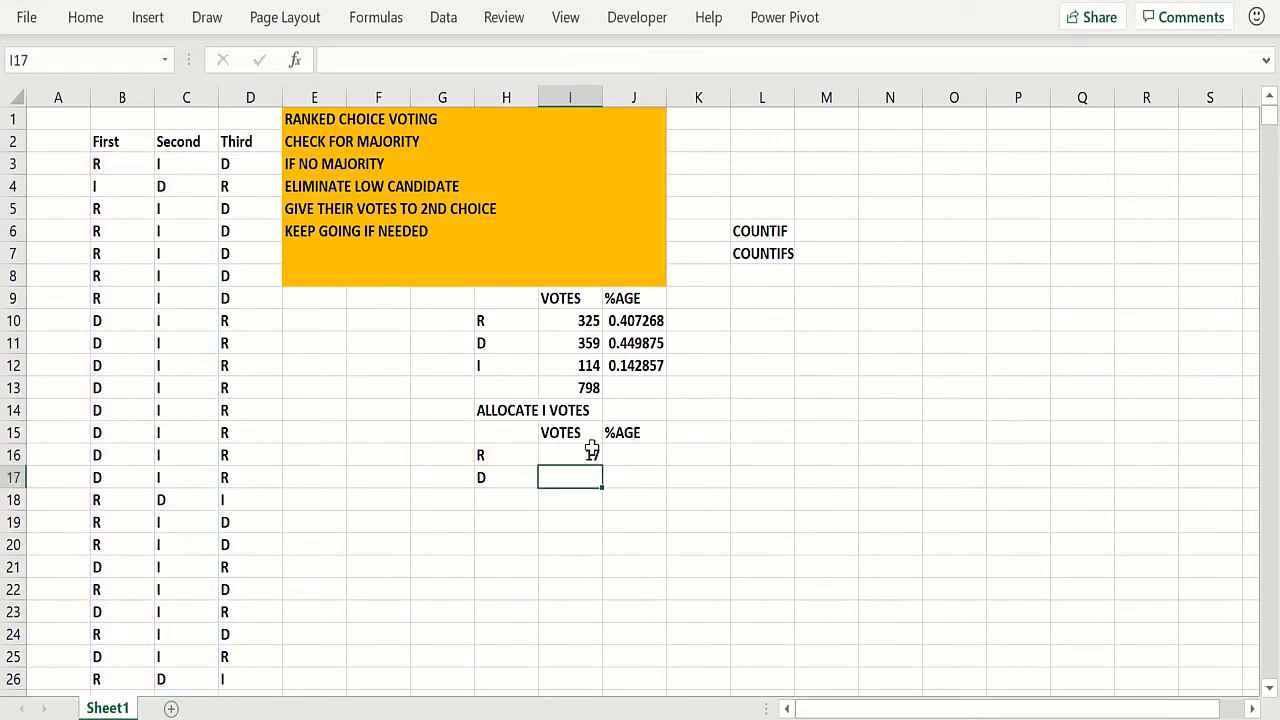
pyautogui.click(592, 452)
pyautogui.moveTo(602, 466); pyautogui.dragTo(594, 494)
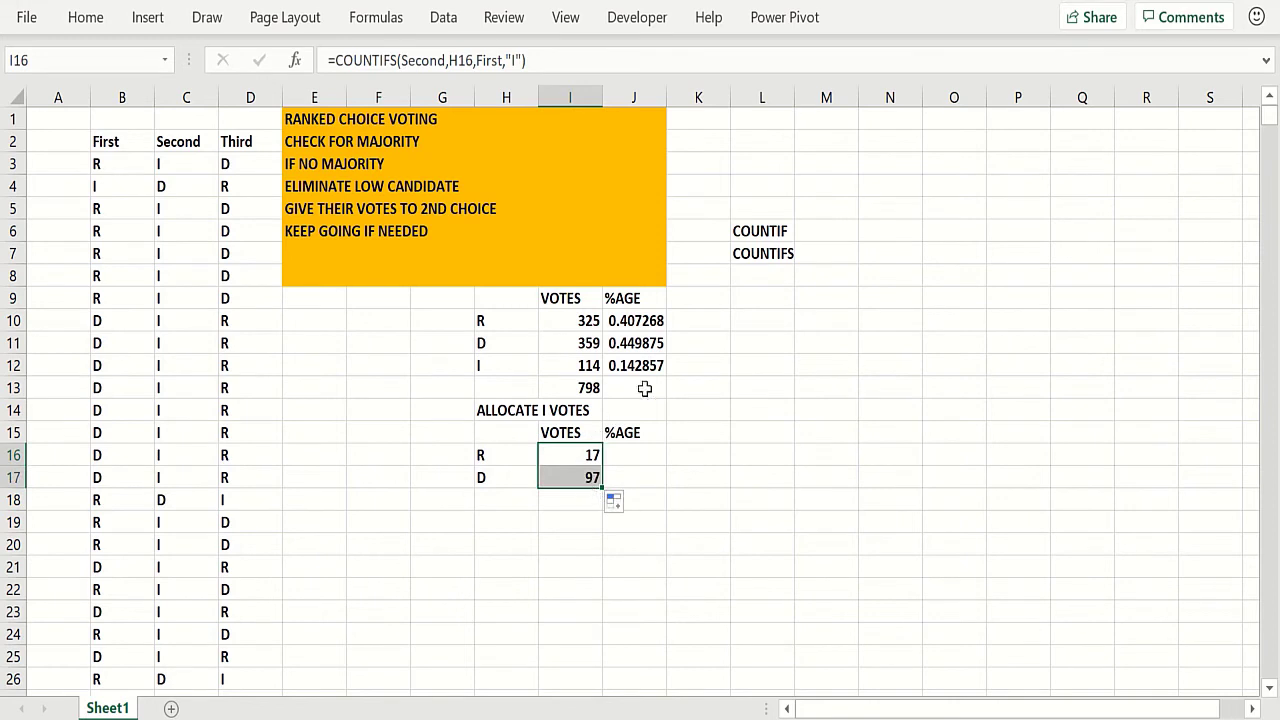
# Add candidate R's reallocated votes to the first-choice votes in K10 with =I16+I10.
pyautogui.click(692, 325)
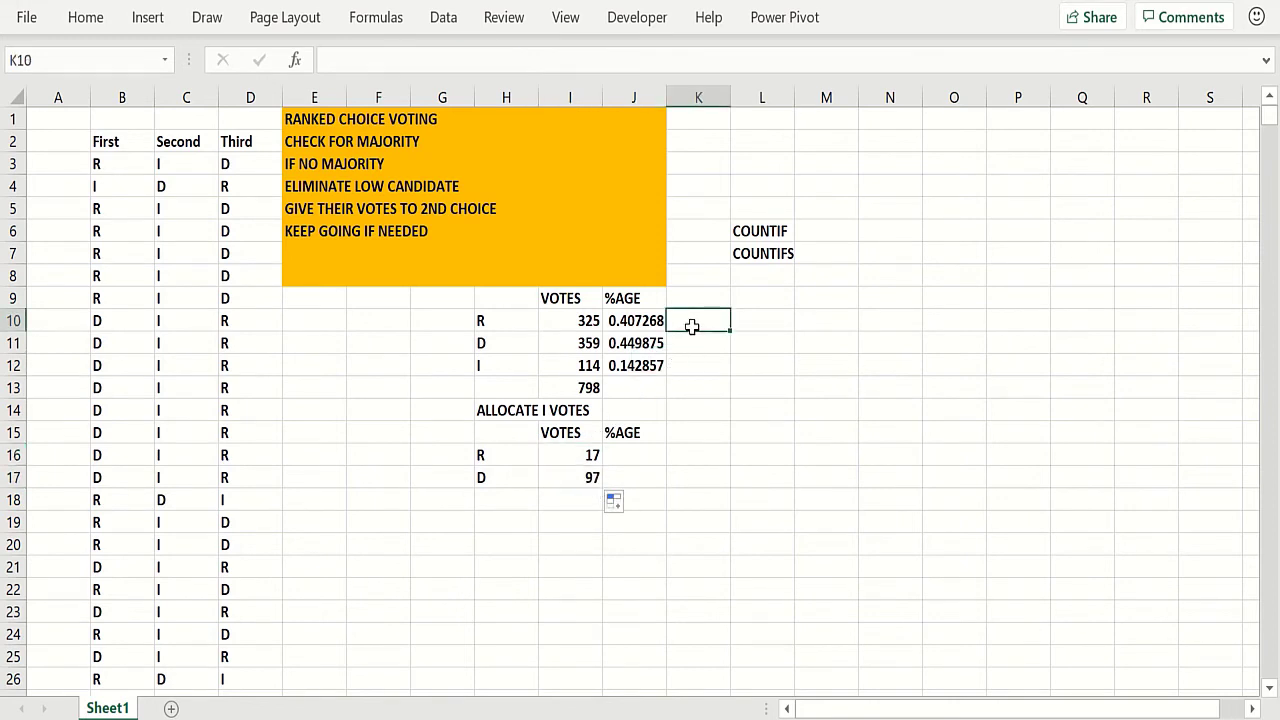
pyautogui.write('=')
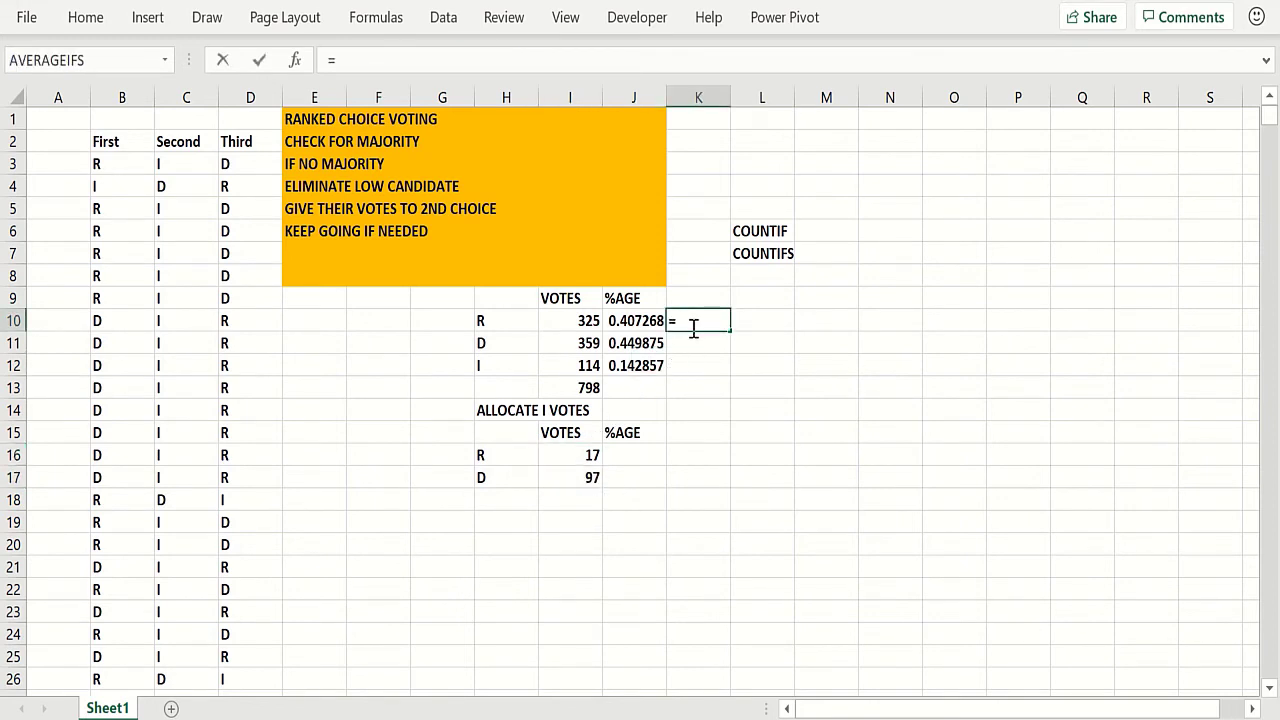
pyautogui.click(565, 455)
pyautogui.write('+')
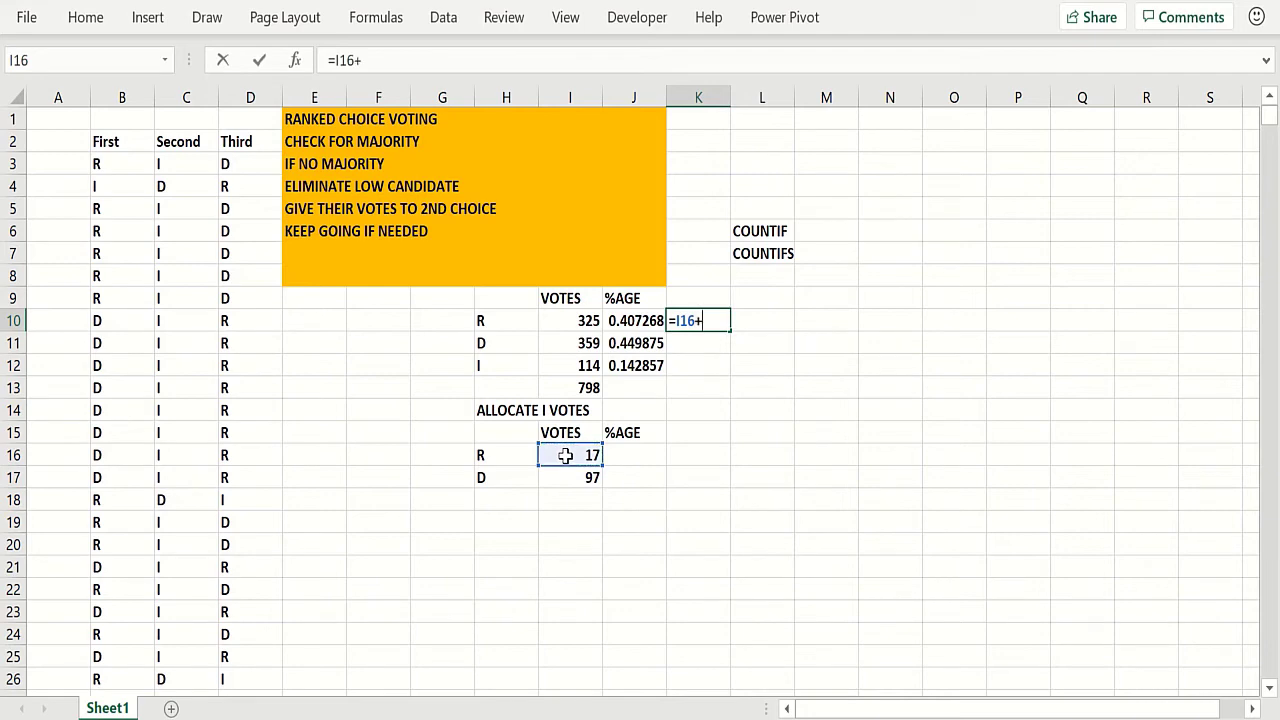
pyautogui.click(578, 320)
pyautogui.press('Return')
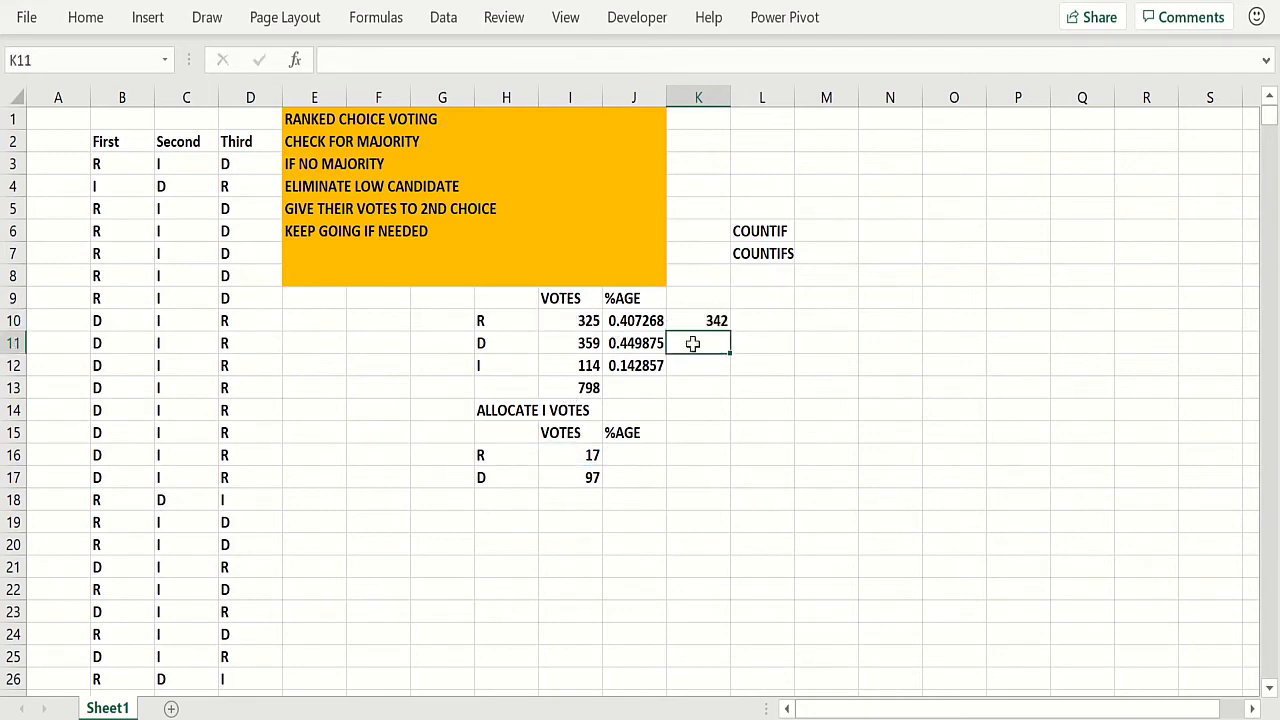
# Add candidate D's reallocated votes to the first-choice votes in K11 with =I11+I17.
pyautogui.write('=')
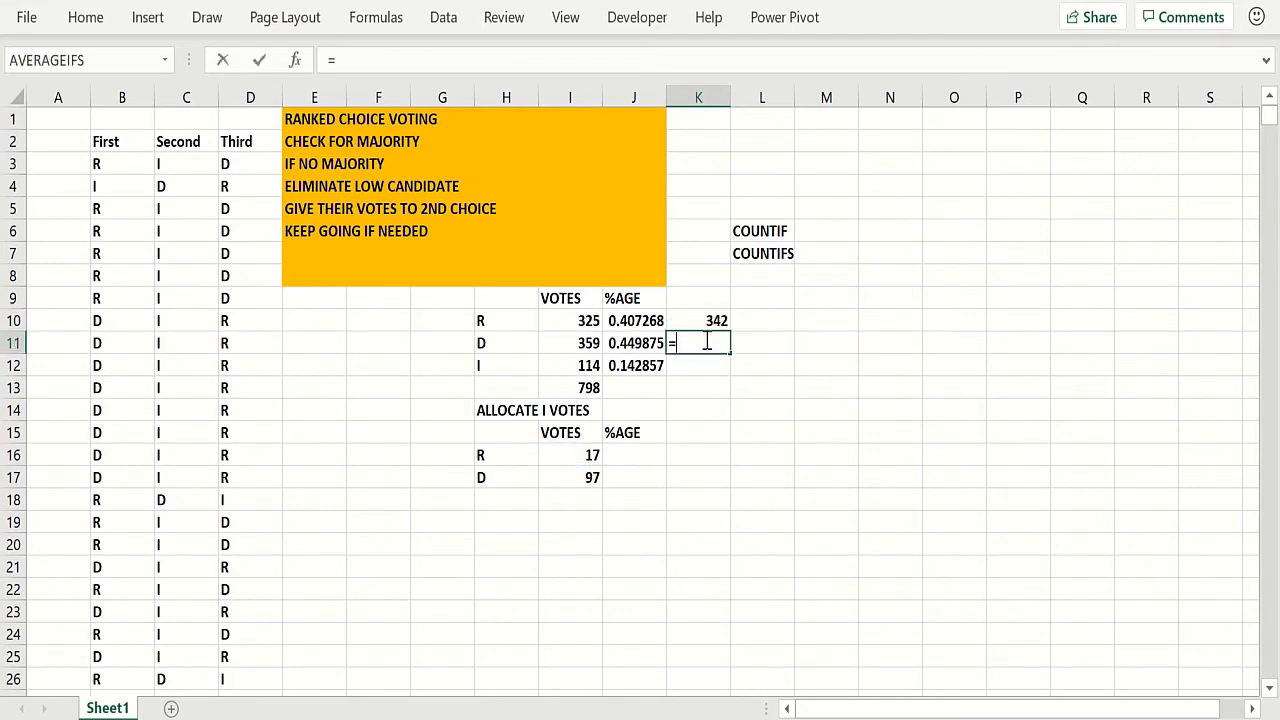
pyautogui.click(583, 344)
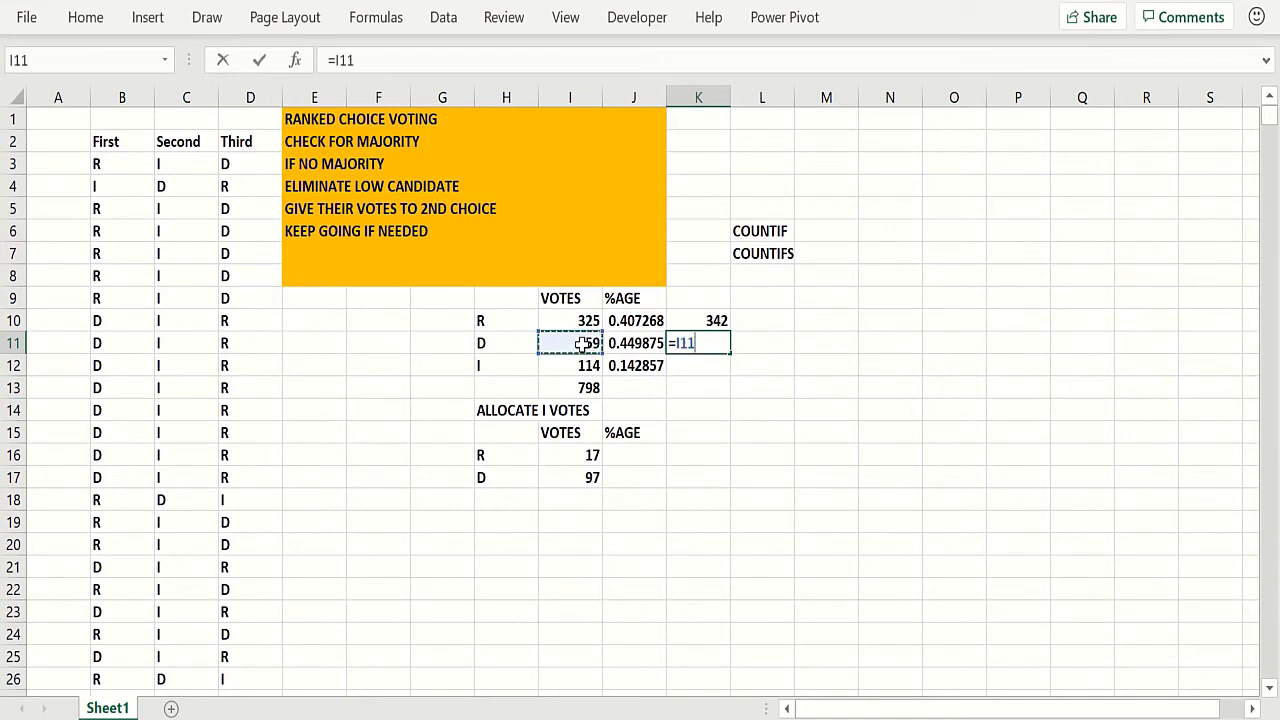
pyautogui.write('+')
pyautogui.click(578, 480)
pyautogui.press('Return')
# Calculate the final vote shares of R and D with =K10/$I$13 in L10, filled down to L11.
pyautogui.click(752, 320)
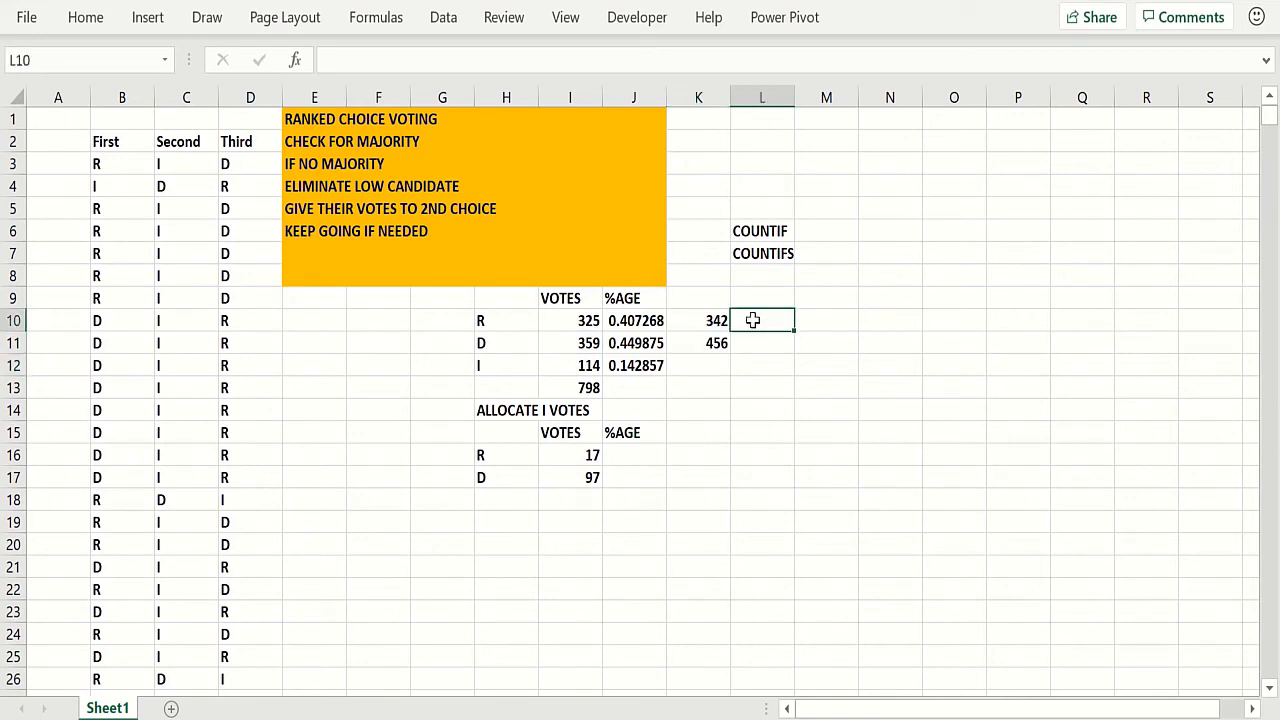
pyautogui.write('=')
pyautogui.click(708, 320)
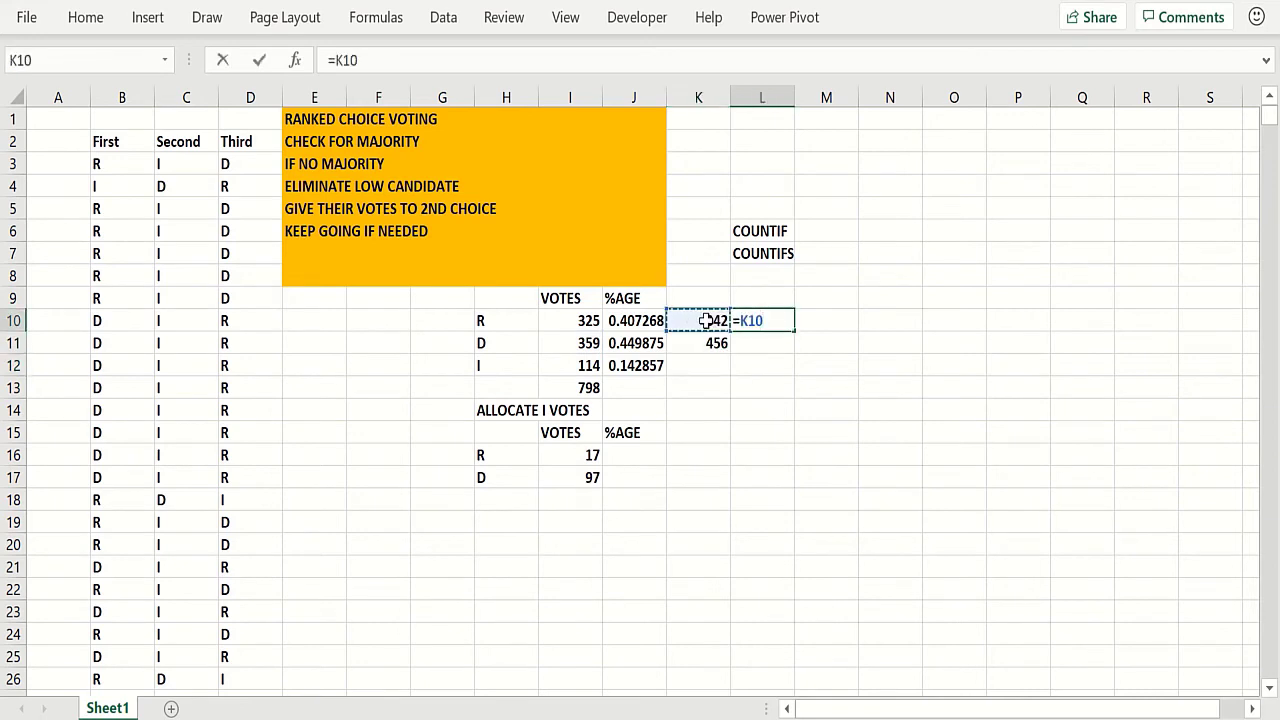
pyautogui.write('/')
pyautogui.click(588, 388)
pyautogui.press('F4')
pyautogui.press('Return')
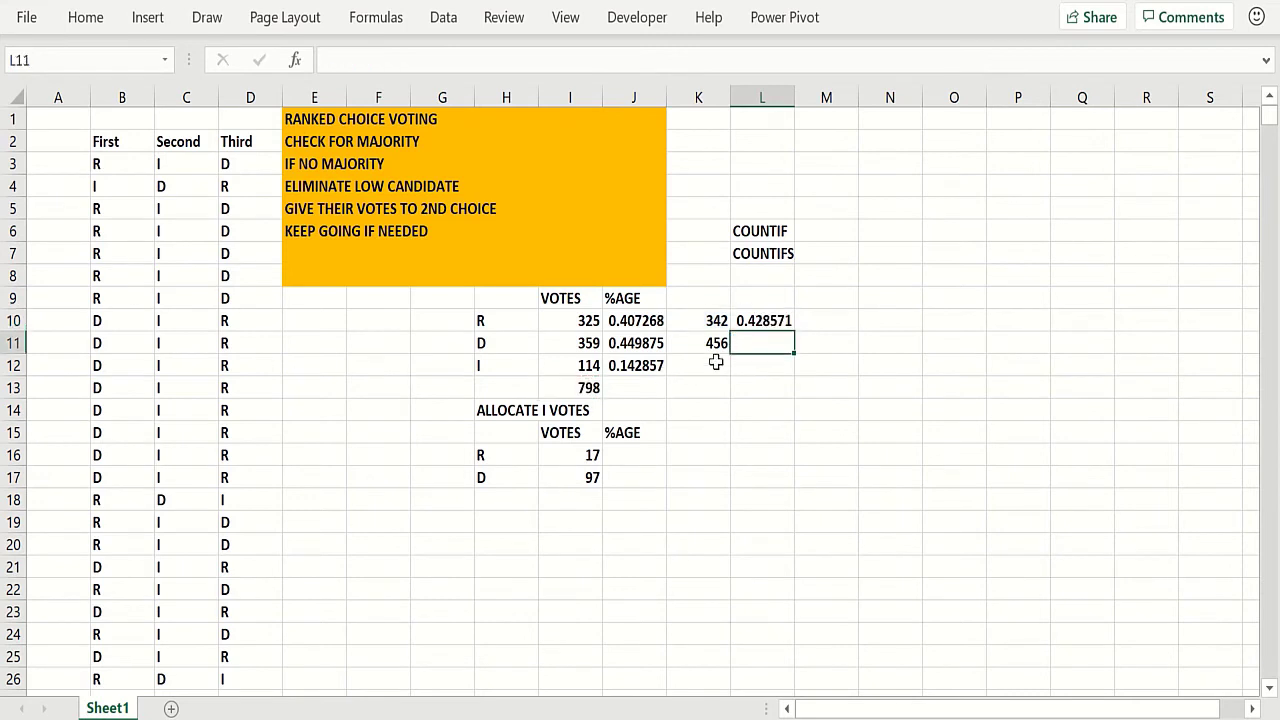
pyautogui.click(786, 320)
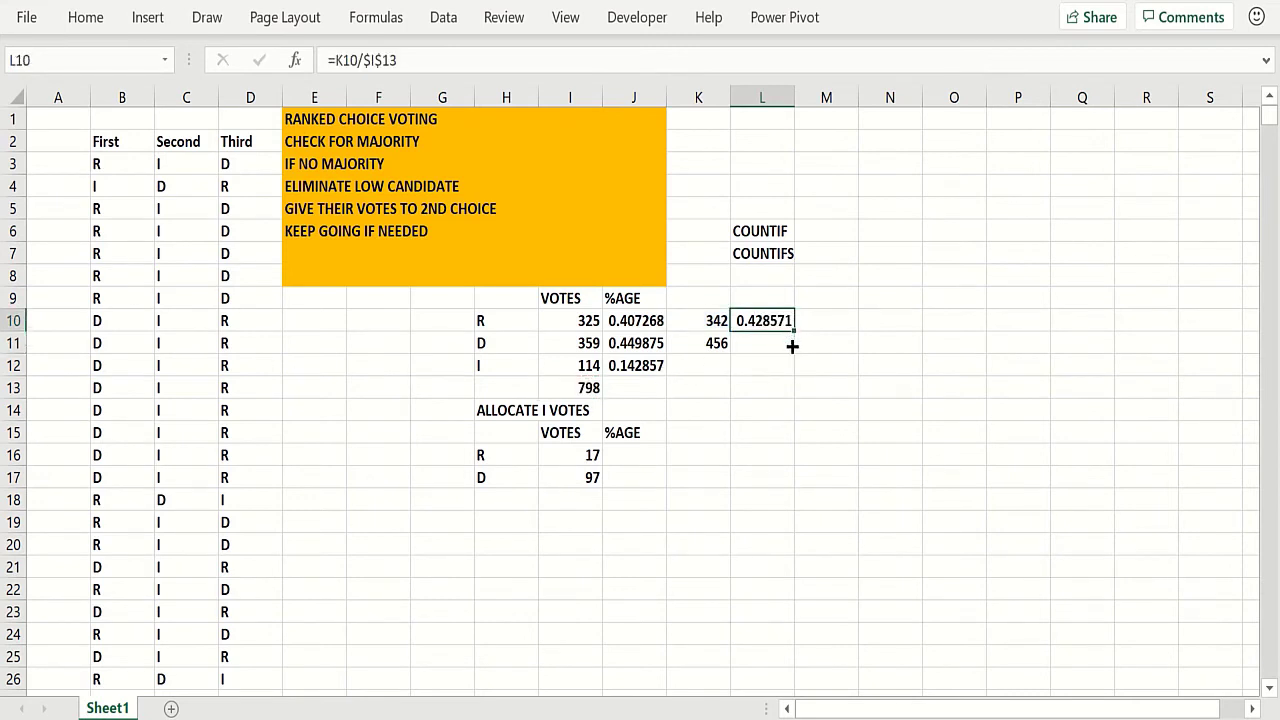
pyautogui.moveTo(792, 346); pyautogui.dragTo(791, 354)
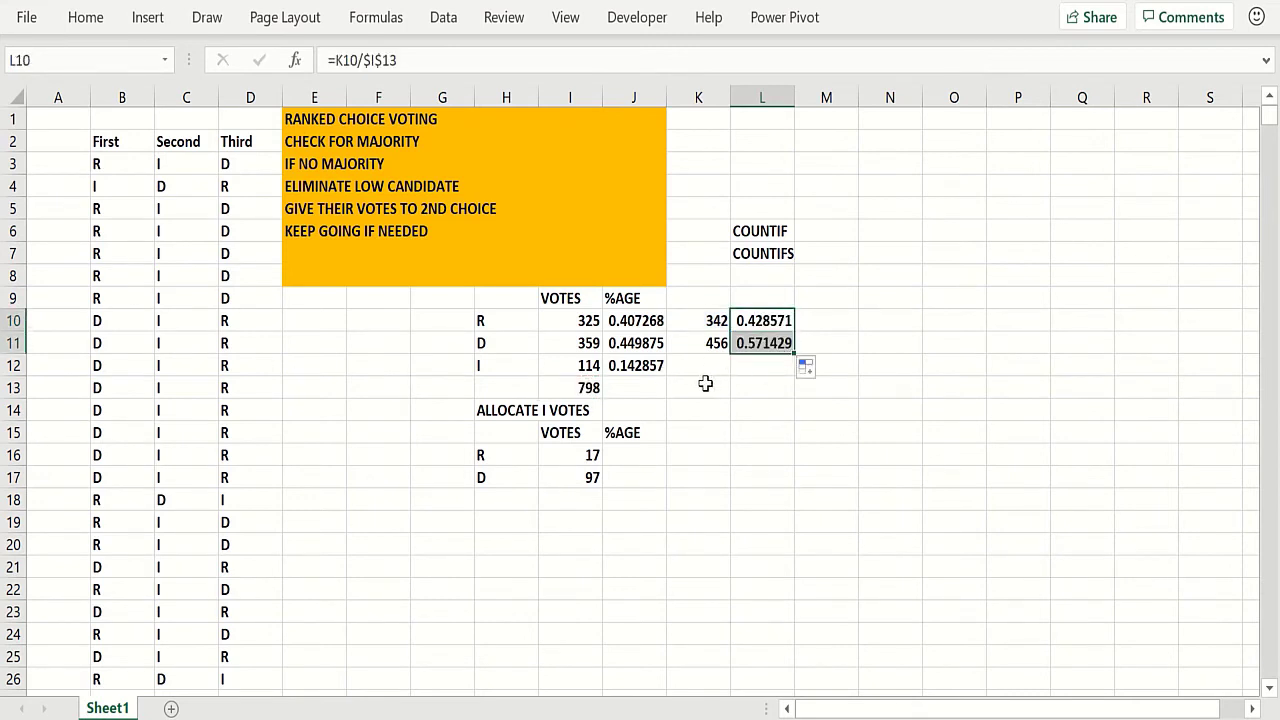
pyautogui.click(523, 347)
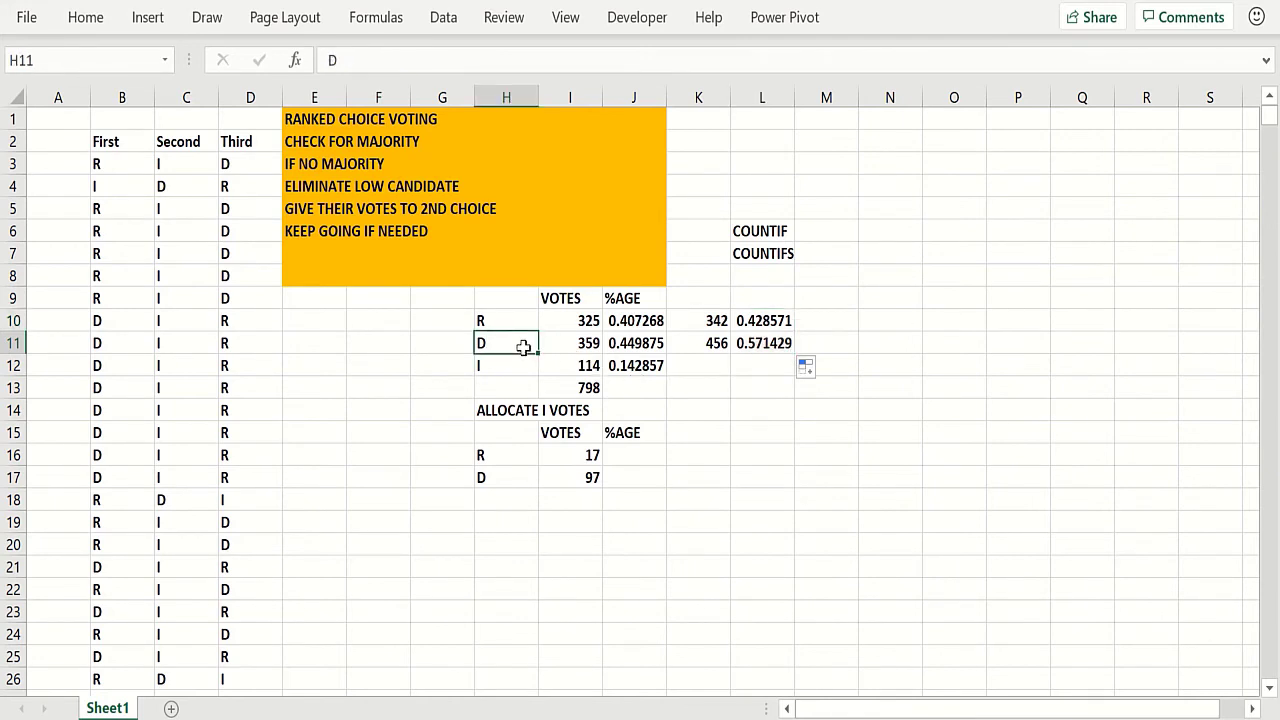
pyautogui.click(754, 369)
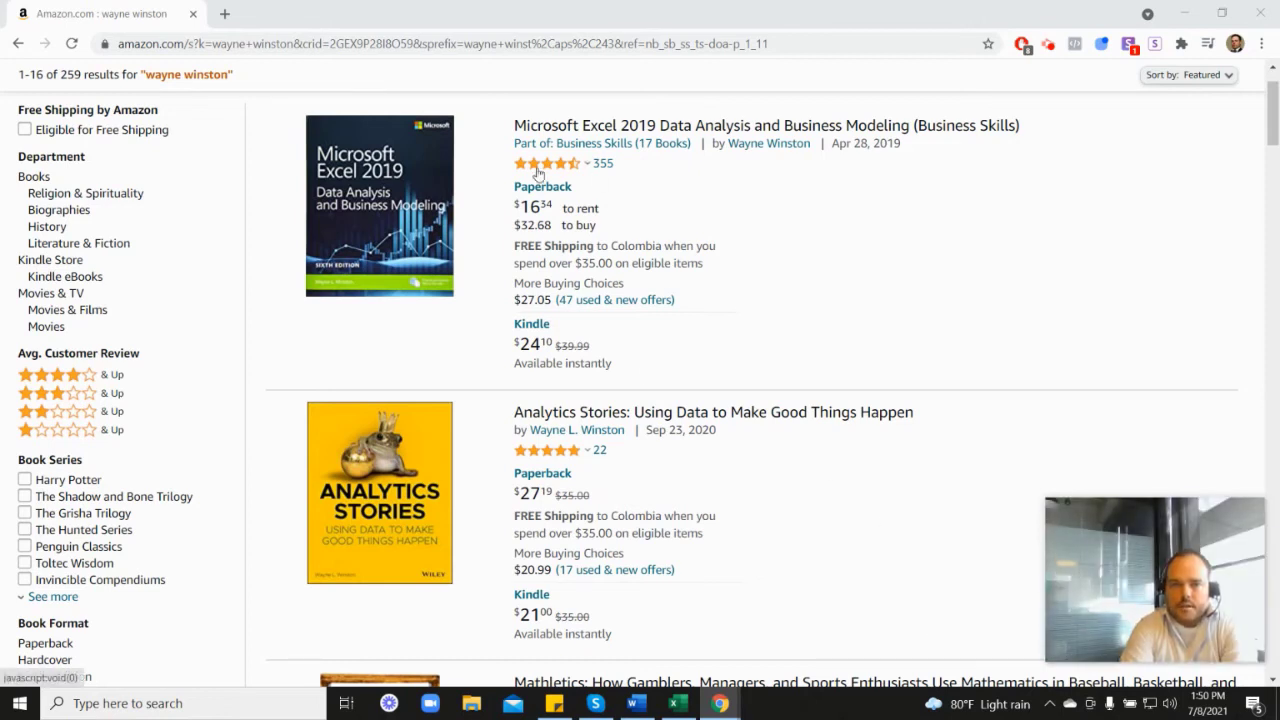
# Browse the author's books in the Amazon search results, including the Marketing Analytics and Analytics Stories listings.
pyautogui.moveTo(549, 172)
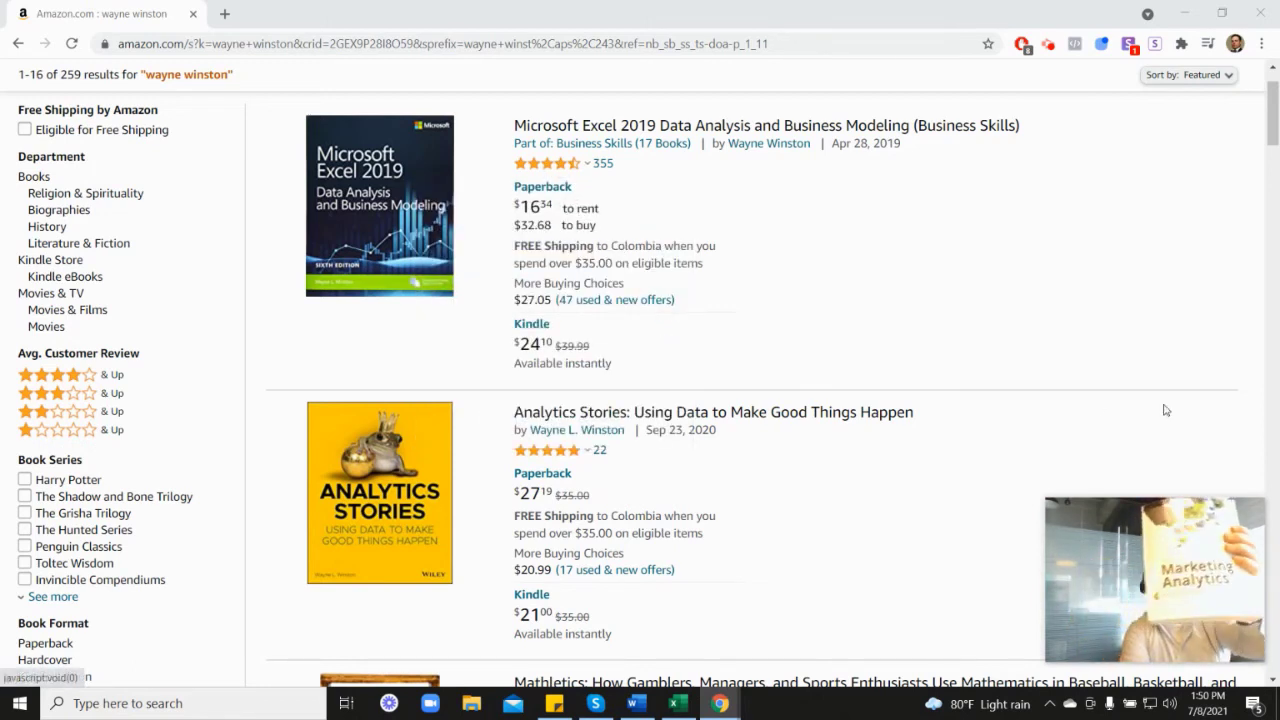
pyautogui.scroll(-6, 1117, 400)
pyautogui.scroll(-1, 622, 488)
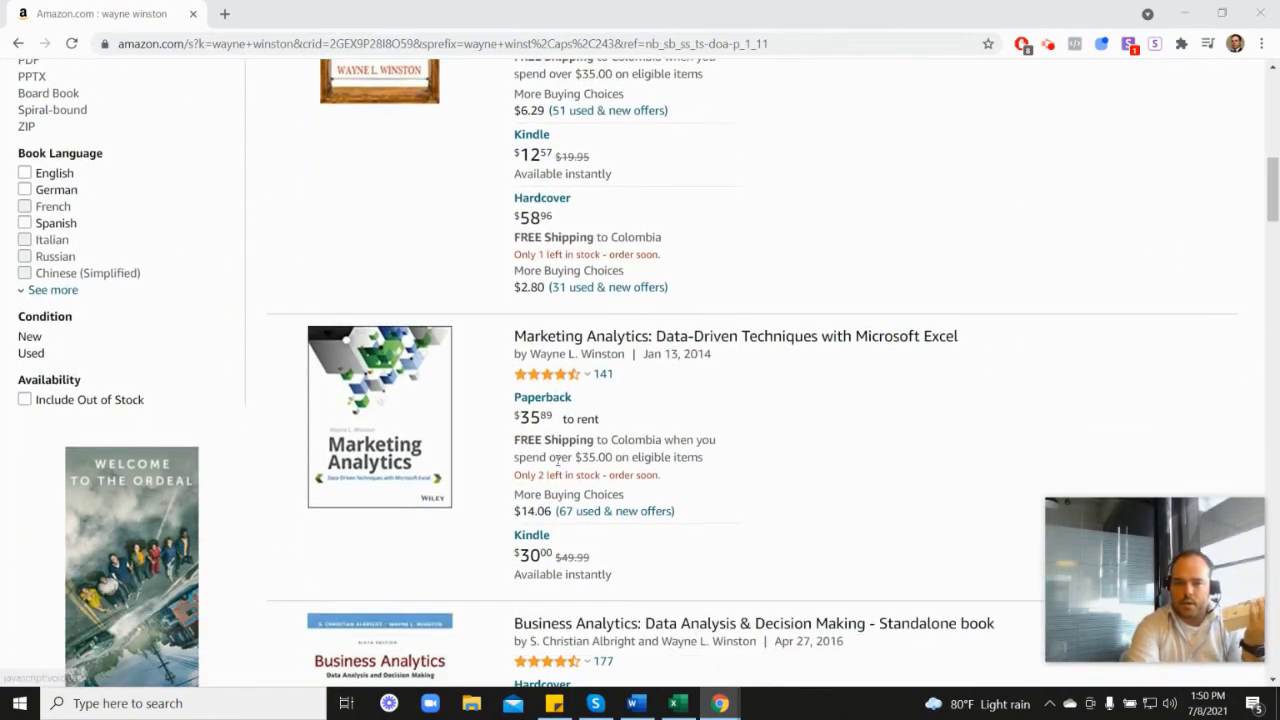
pyautogui.moveTo(566, 374)
pyautogui.scroll(3, 744, 380)
pyautogui.scroll(3, 744, 380)
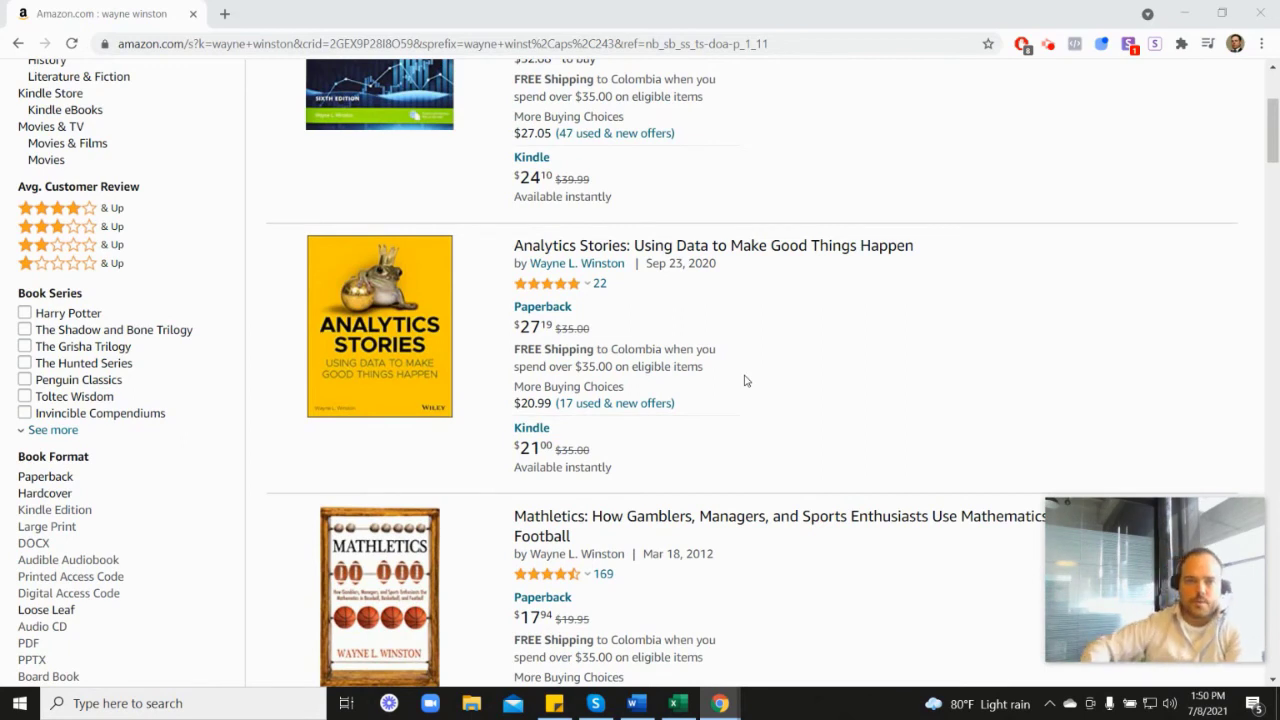